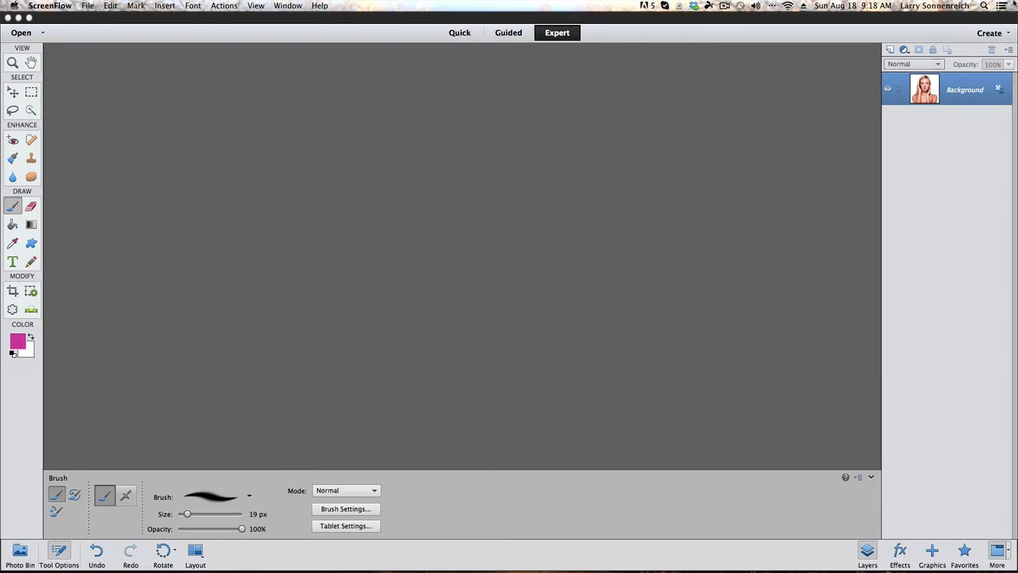
Restore the Model with makeup.psd portrait at 200% zoom, framed on her eyes, nose and lips
click(725, 500)
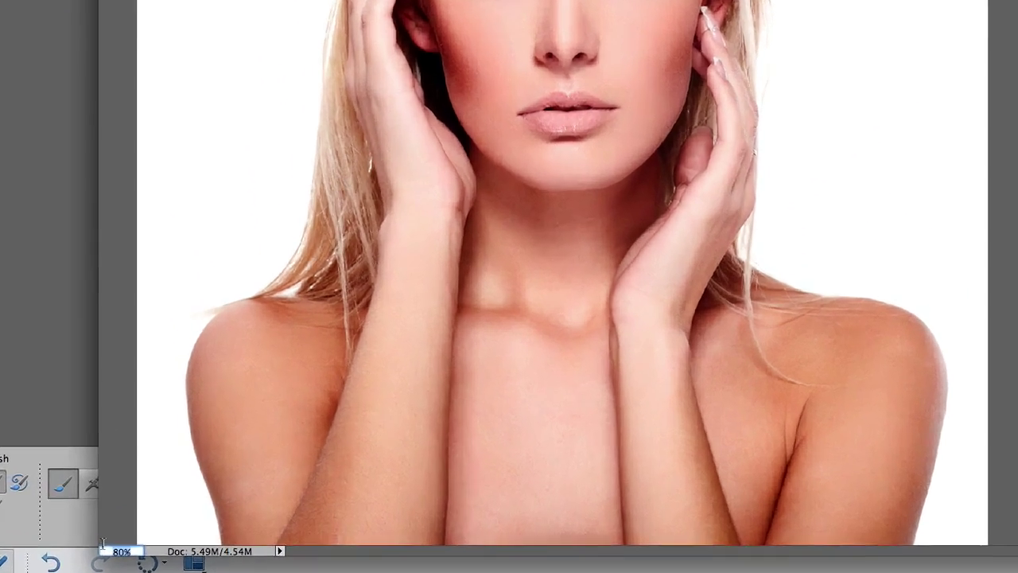
text(200)
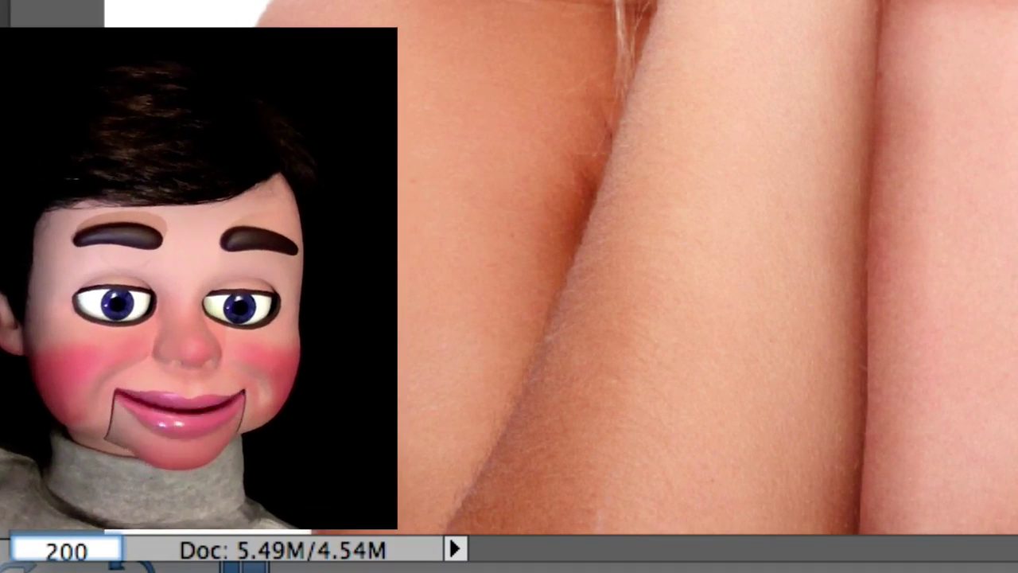
key(Return)
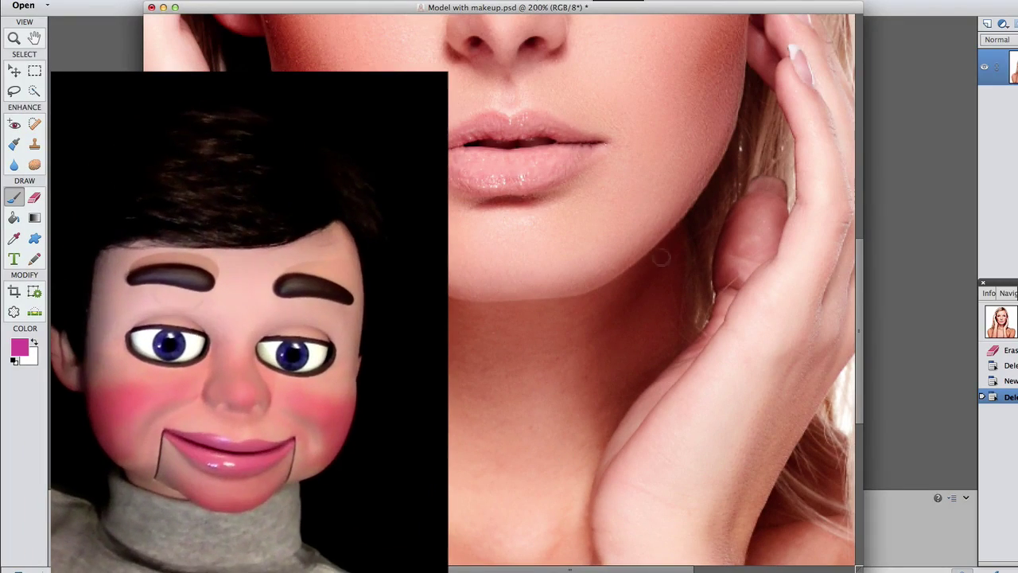
drag(856, 317, 856, 225)
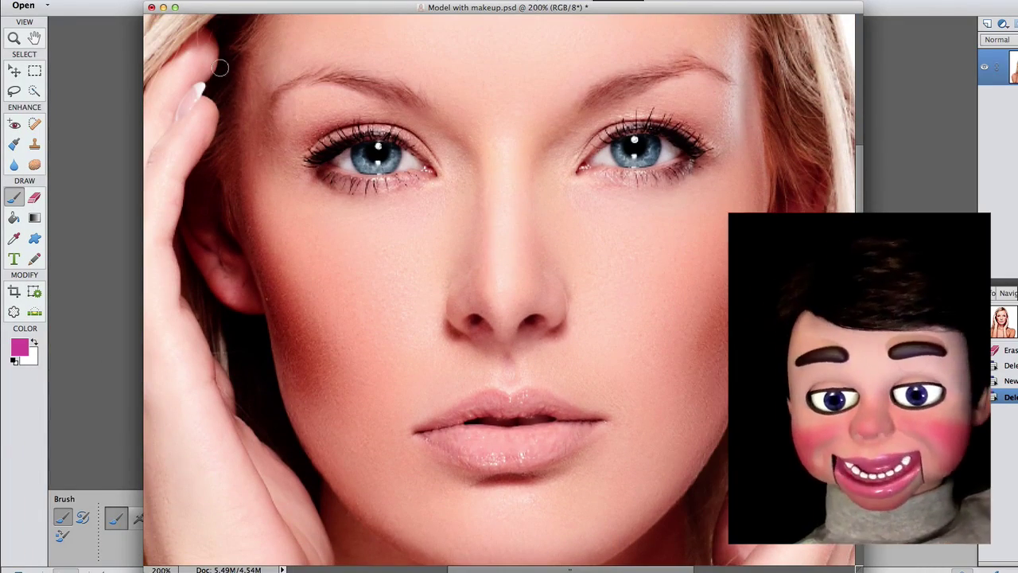
drag(451, 12, 363, 9)
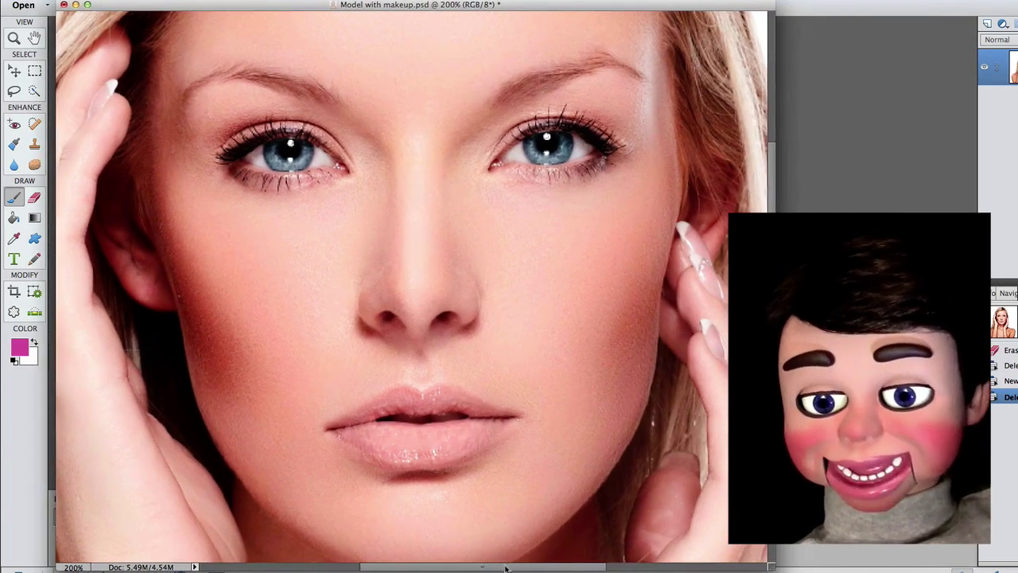
drag(506, 564, 532, 563)
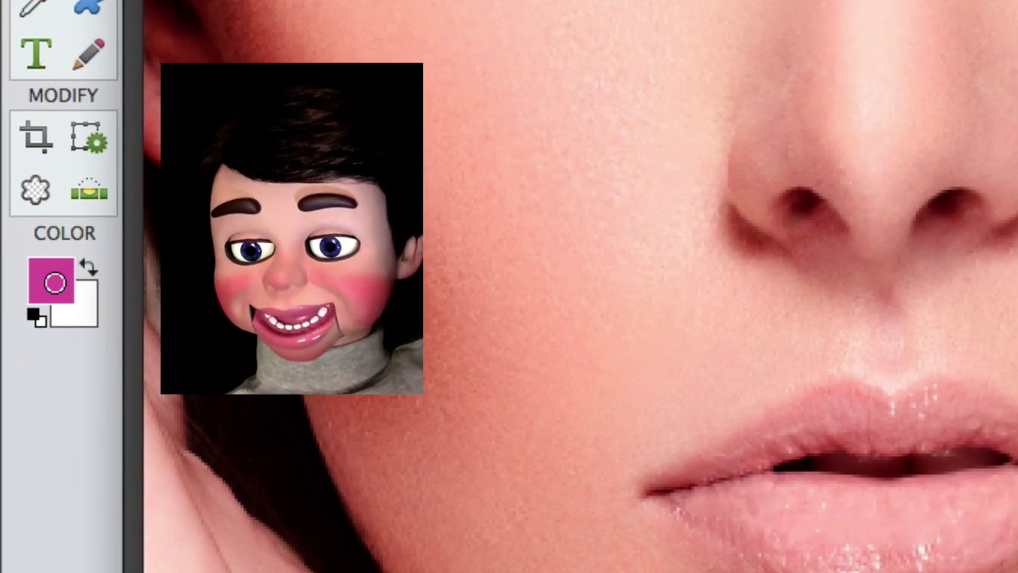
Set the foreground colour to magenta-pink bc599f and add a new empty layer
click(58, 279)
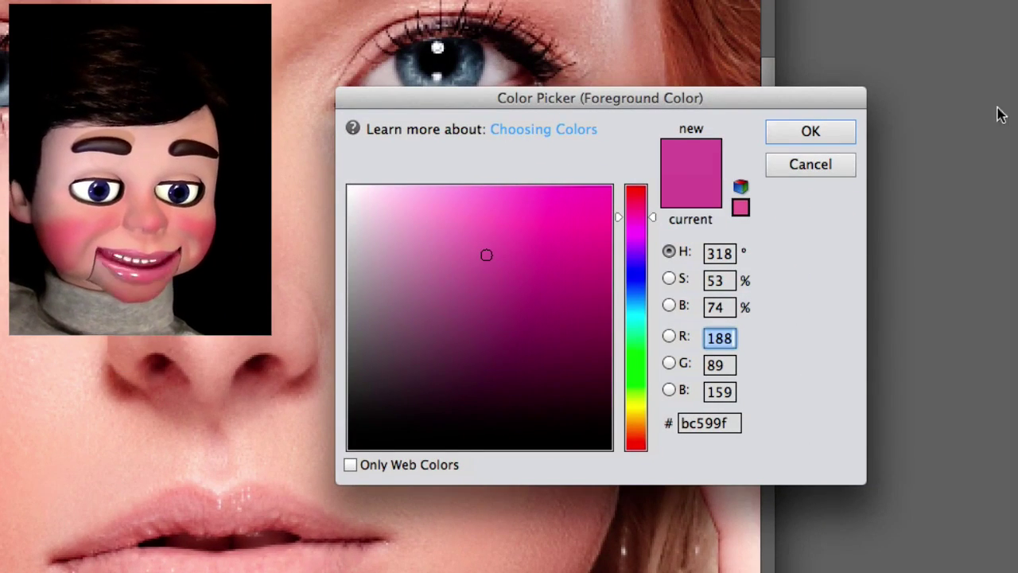
click(809, 134)
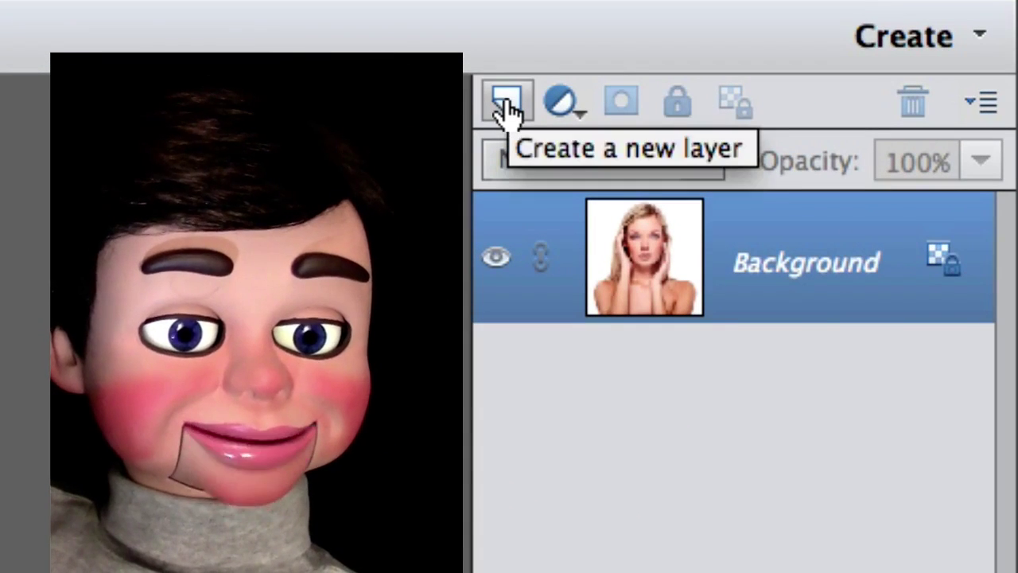
click(504, 102)
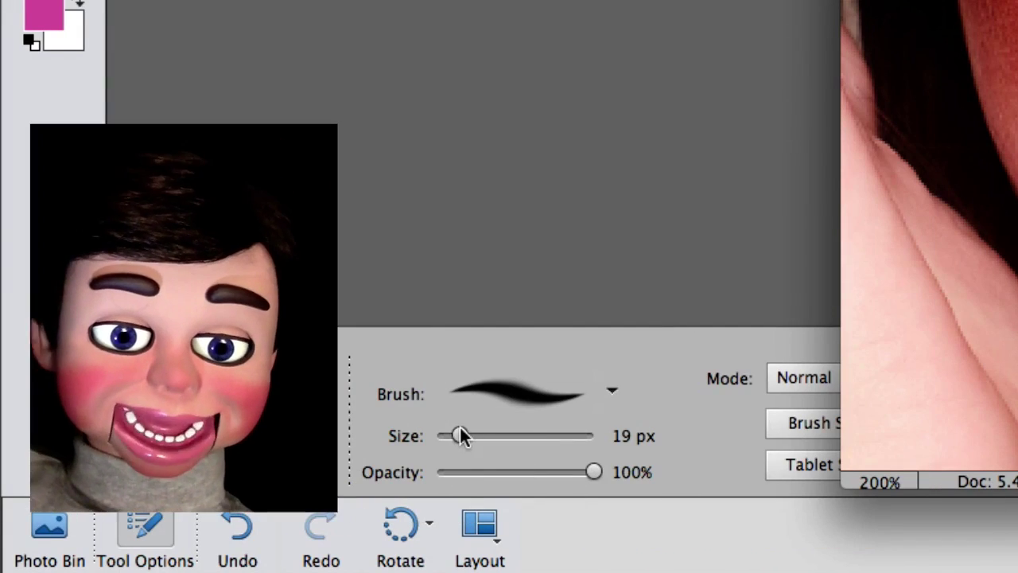
Paint solid magenta patches over both cheeks with a brush of about 46 px
drag(461, 435, 498, 432)
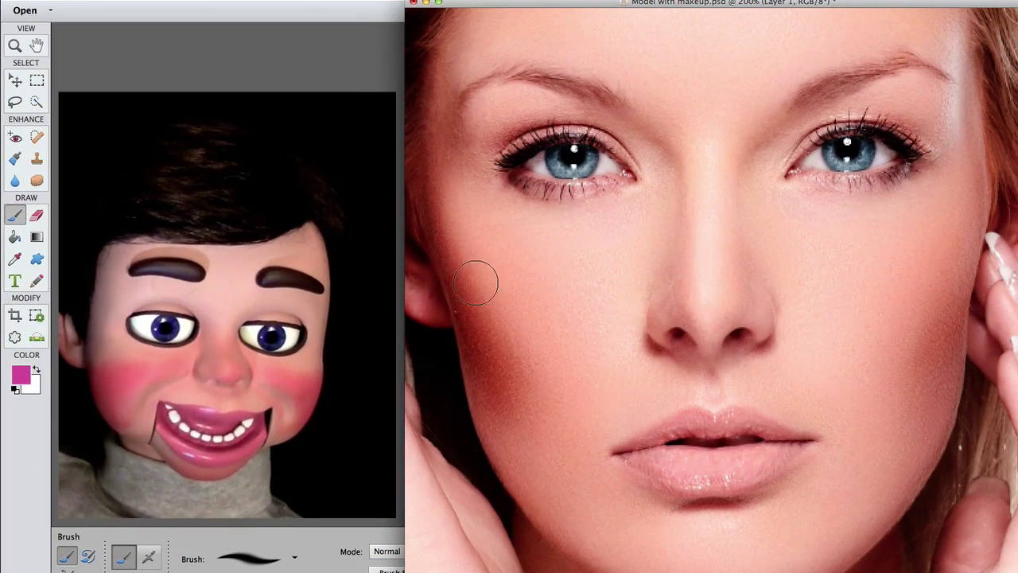
mouse_move(464, 256)
mouse_down()
mouse_move(476, 340)
mouse_move(518, 400)
mouse_move(570, 332)
mouse_move(509, 271)
mouse_move(529, 344)
mouse_move(518, 336)
mouse_move(603, 317)
mouse_up()
mouse_move(965, 220)
mouse_down()
mouse_move(948, 350)
mouse_move(936, 383)
mouse_move(912, 387)
mouse_move(872, 327)
mouse_move(890, 257)
mouse_move(945, 231)
mouse_move(920, 278)
mouse_up()
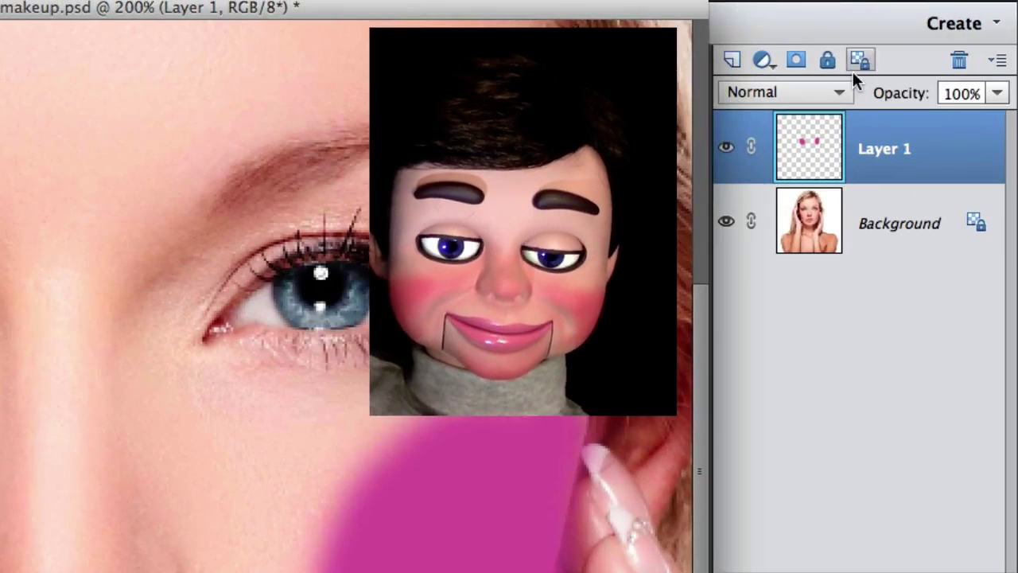
Set Layer 1's blend mode to Overlay with 40% opacity
click(867, 87)
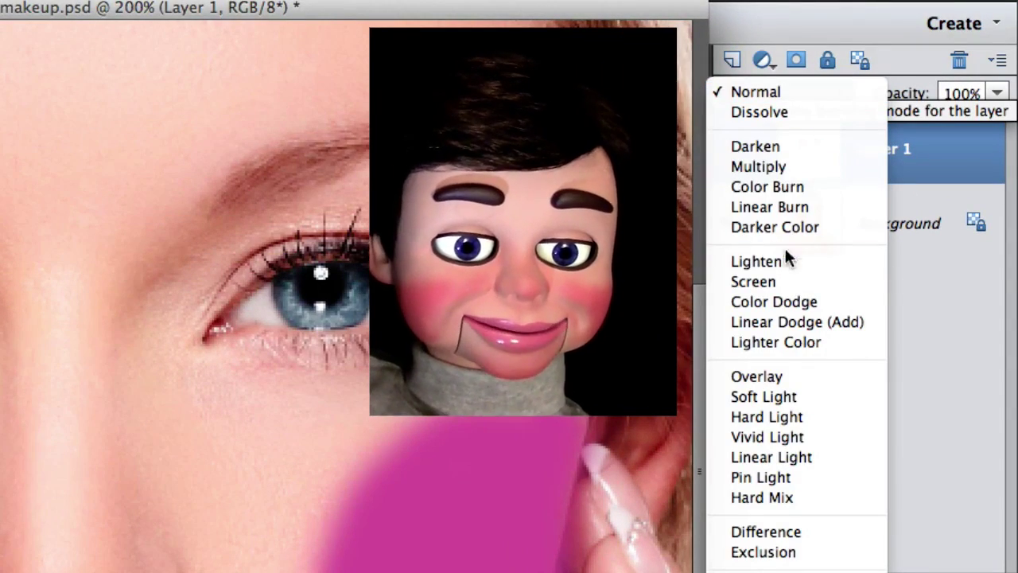
click(768, 377)
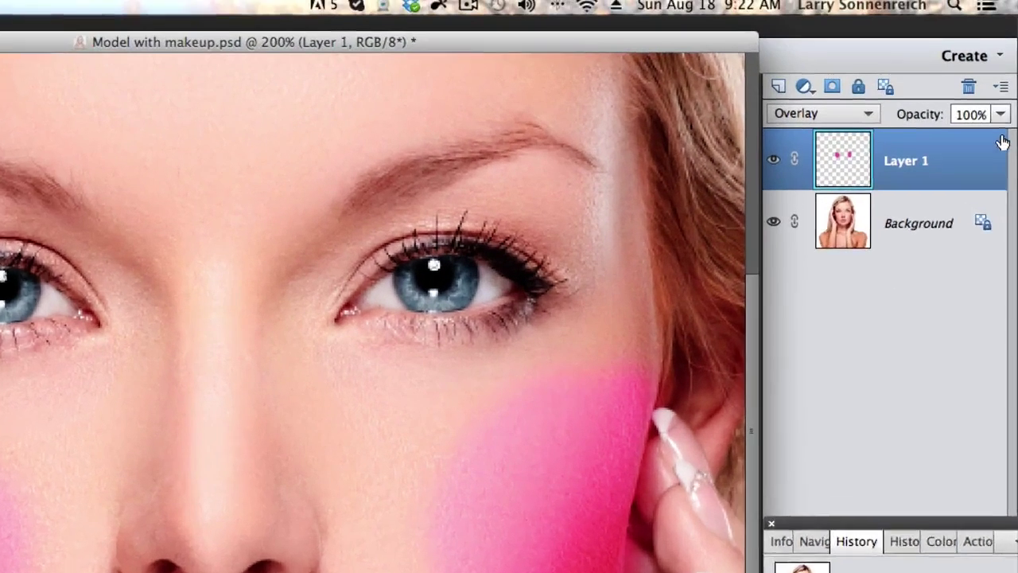
click(1005, 60)
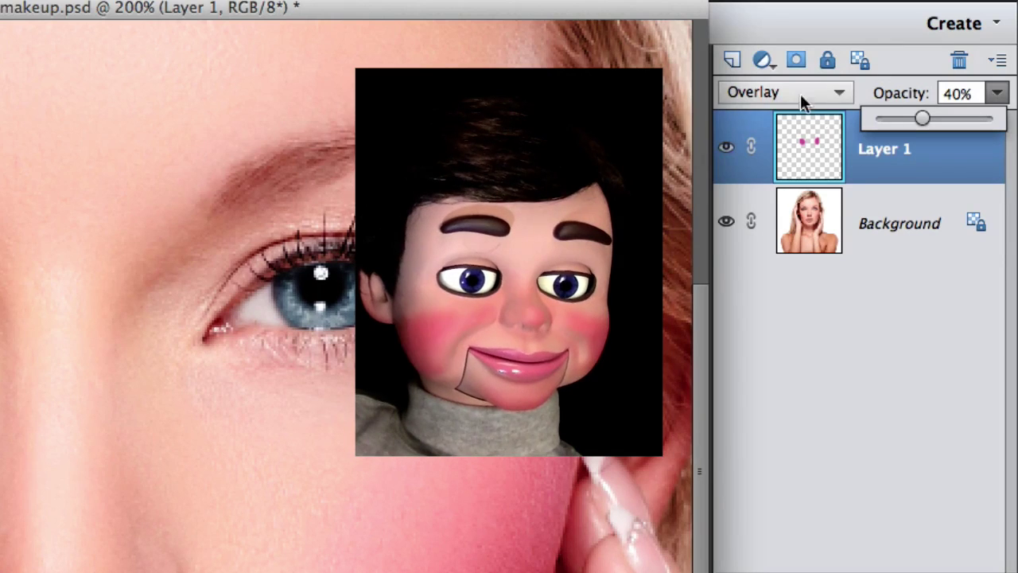
Add another empty layer and rename Layer 1 to 'Blush'
click(729, 64)
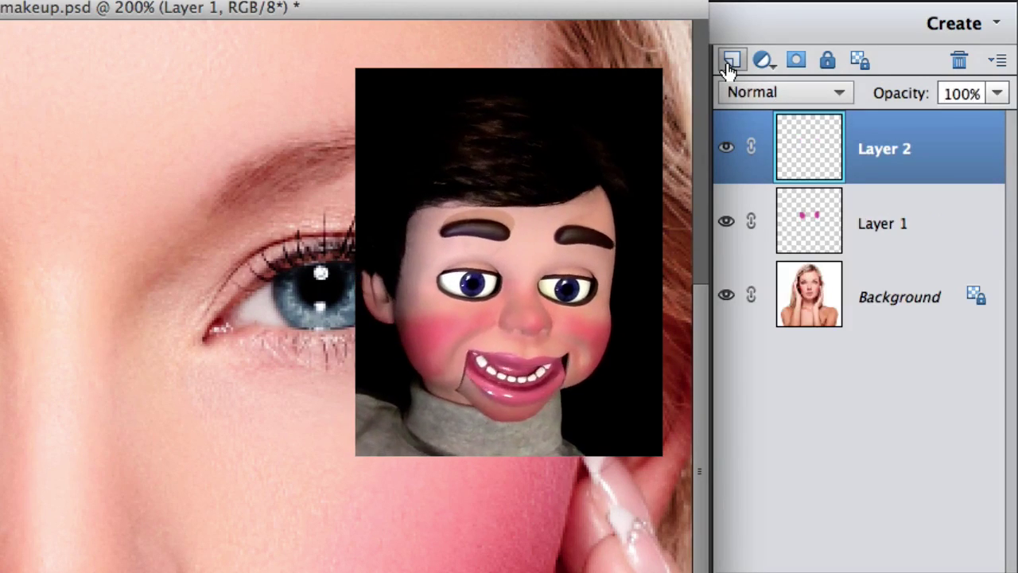
click(891, 229)
right_click(890, 228)
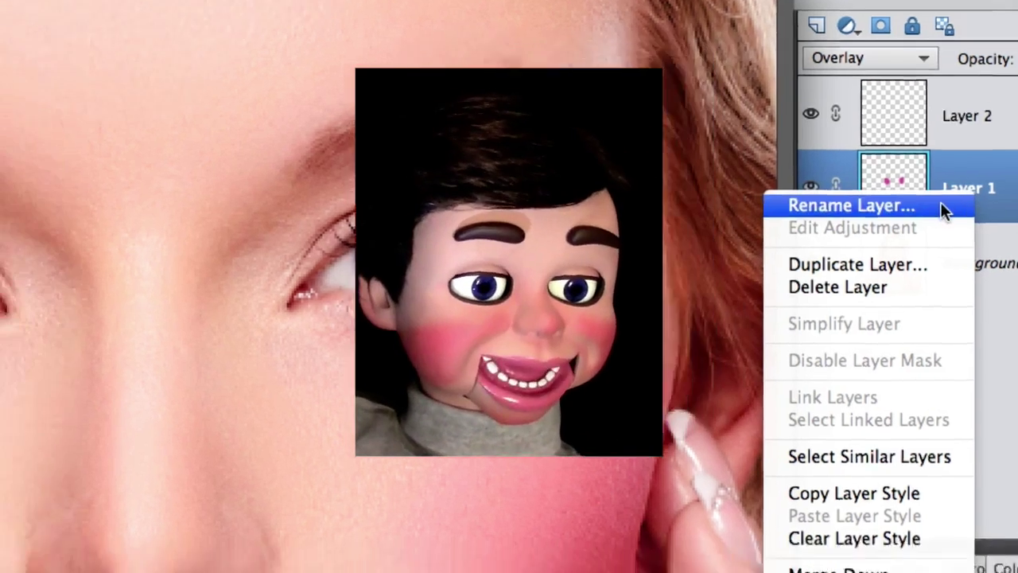
click(864, 239)
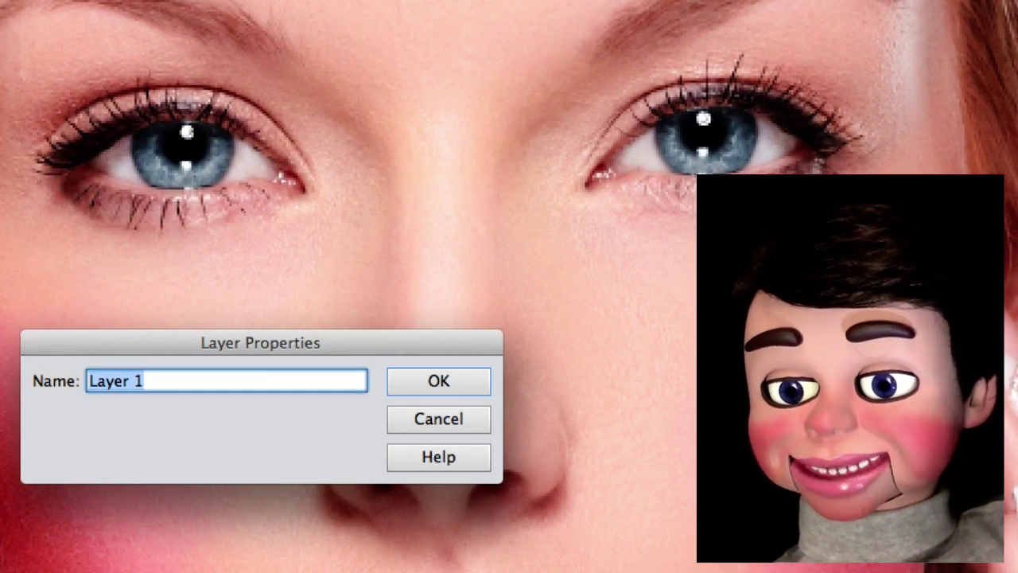
text(Blu)
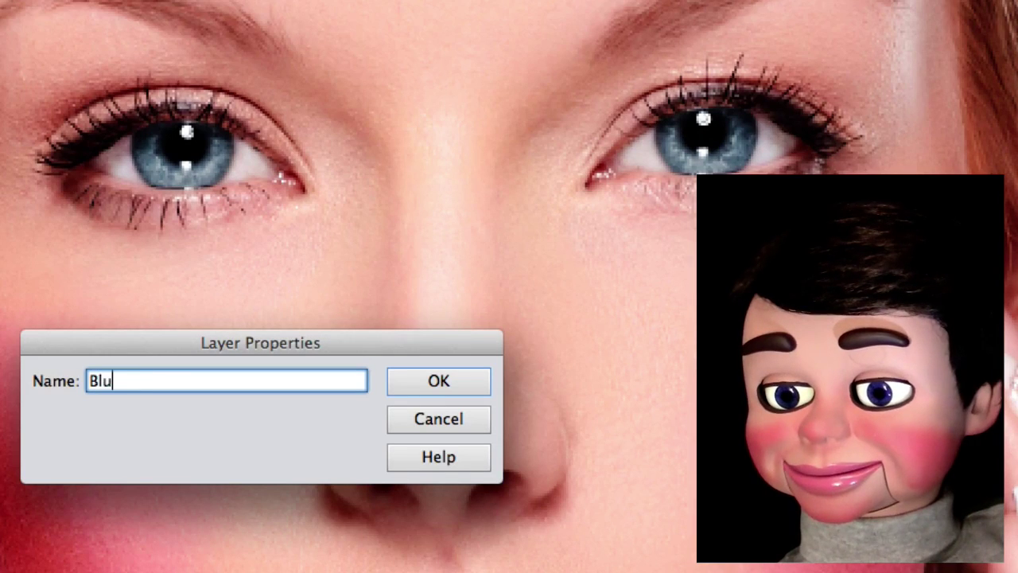
text(sh)
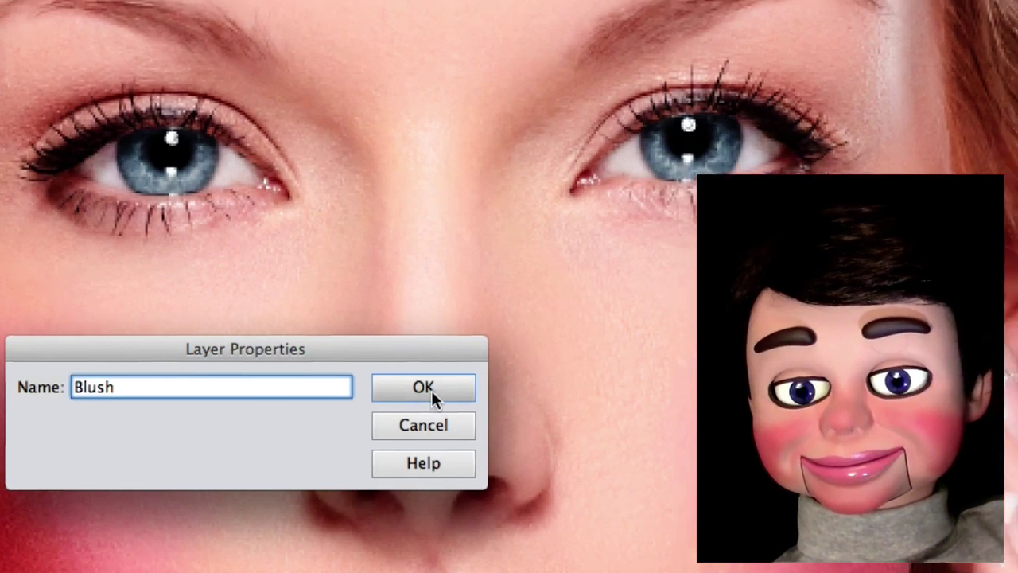
click(435, 384)
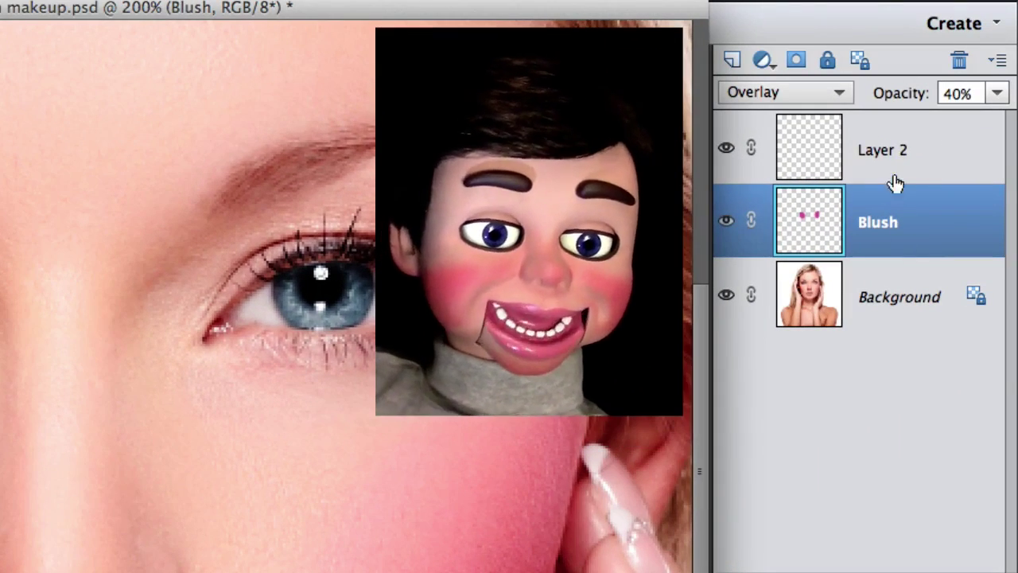
Rename Layer 2 to 'Lipstick'
click(889, 154)
right_click(892, 152)
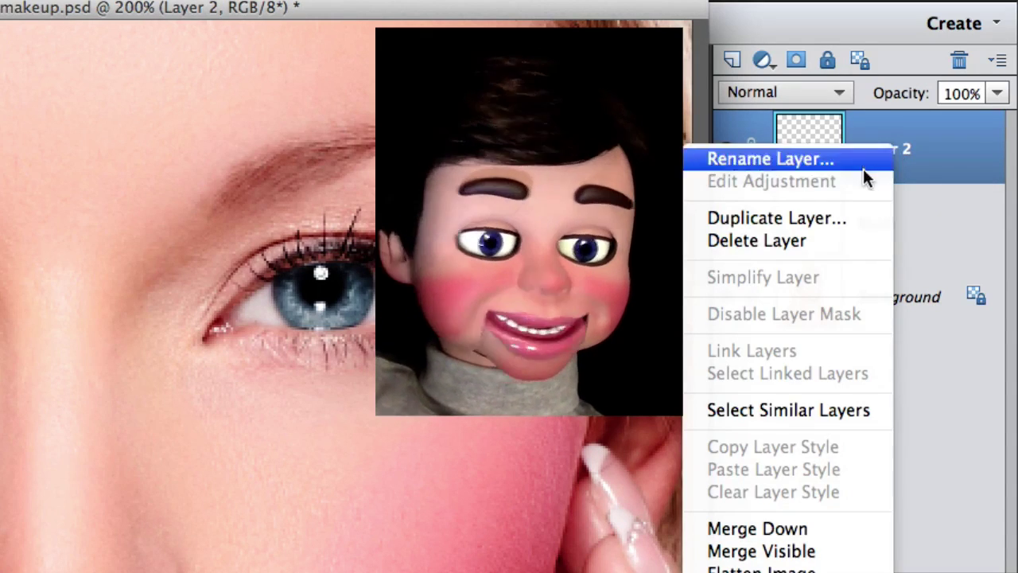
click(795, 159)
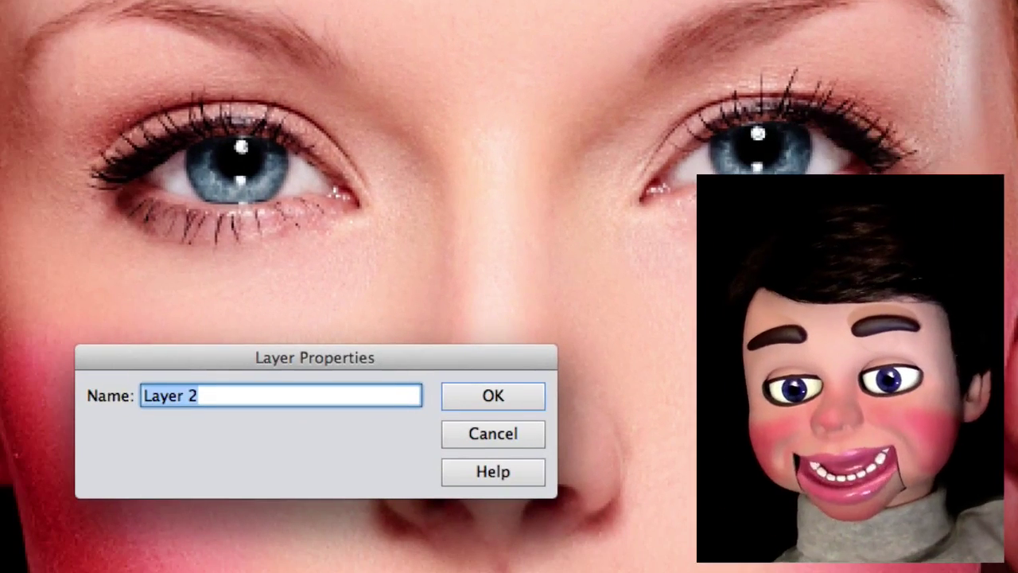
text(Lipstick)
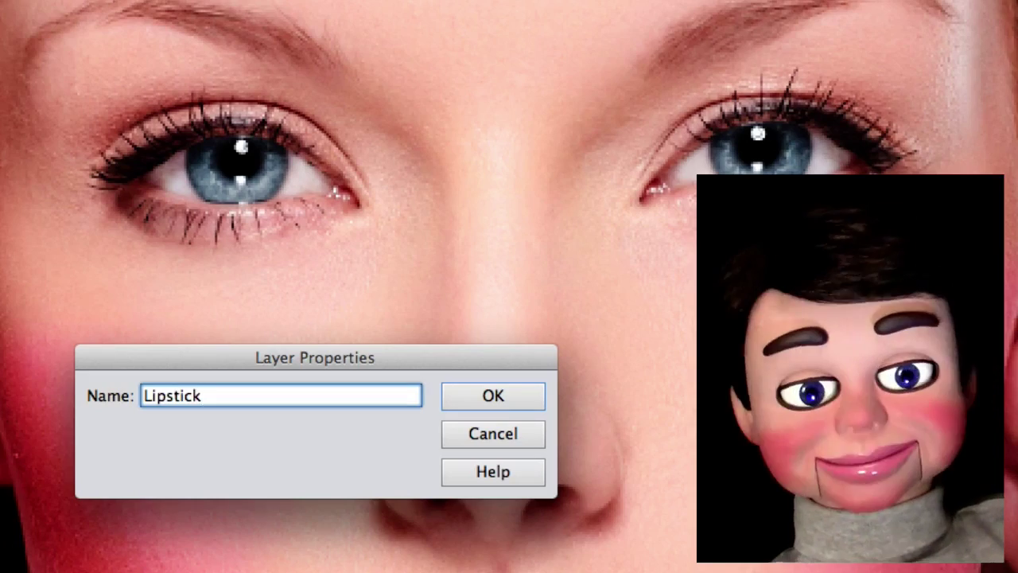
key(Return)
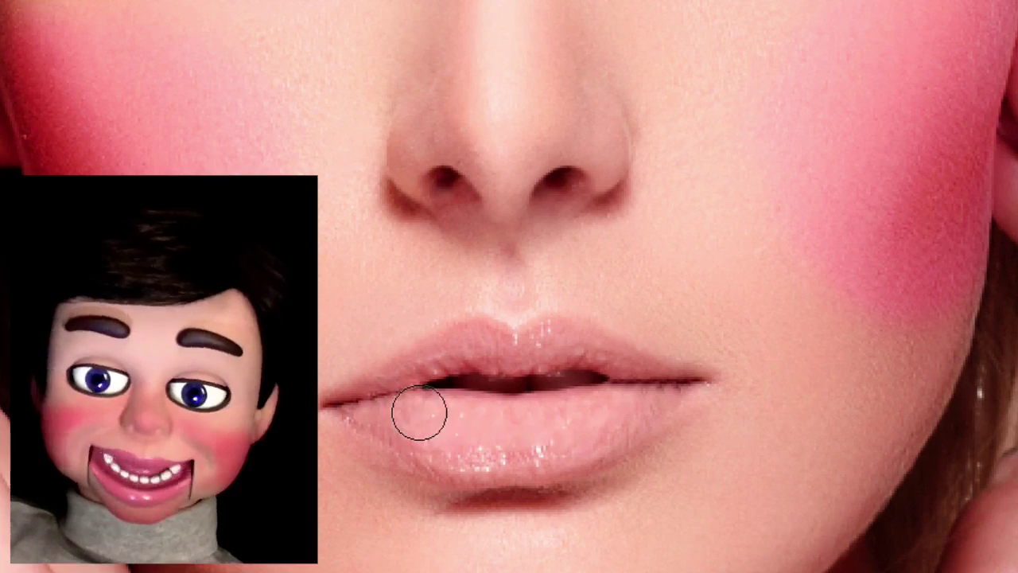
Paint magenta over both lips, shrinking the brush to 15 px, then 9 px for edges
mouse_move(420, 411)
mouse_down()
mouse_move(459, 421)
mouse_move(617, 403)
mouse_move(386, 415)
mouse_move(445, 451)
mouse_move(496, 454)
mouse_move(564, 445)
mouse_move(672, 384)
mouse_up()
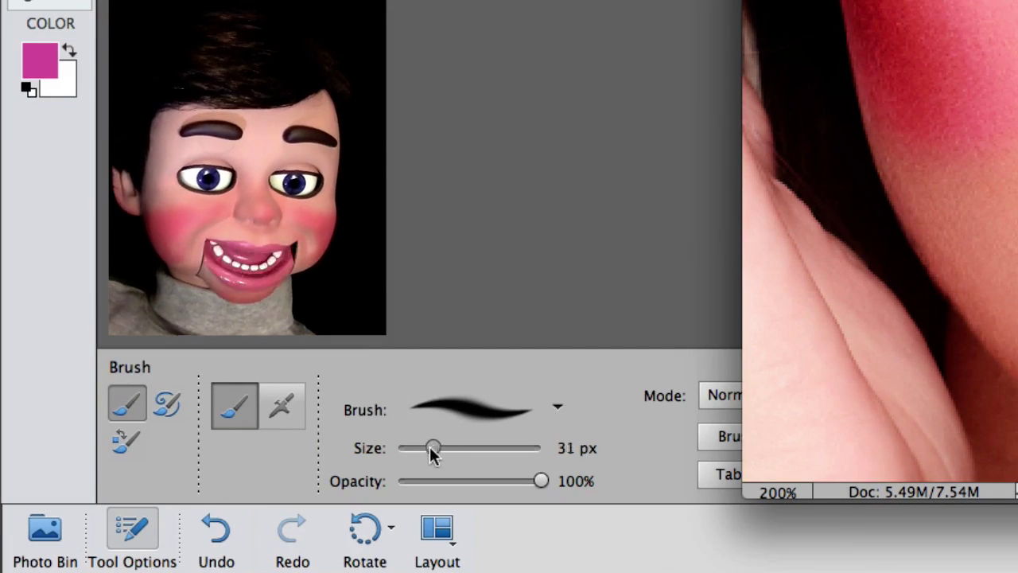
drag(431, 449, 413, 448)
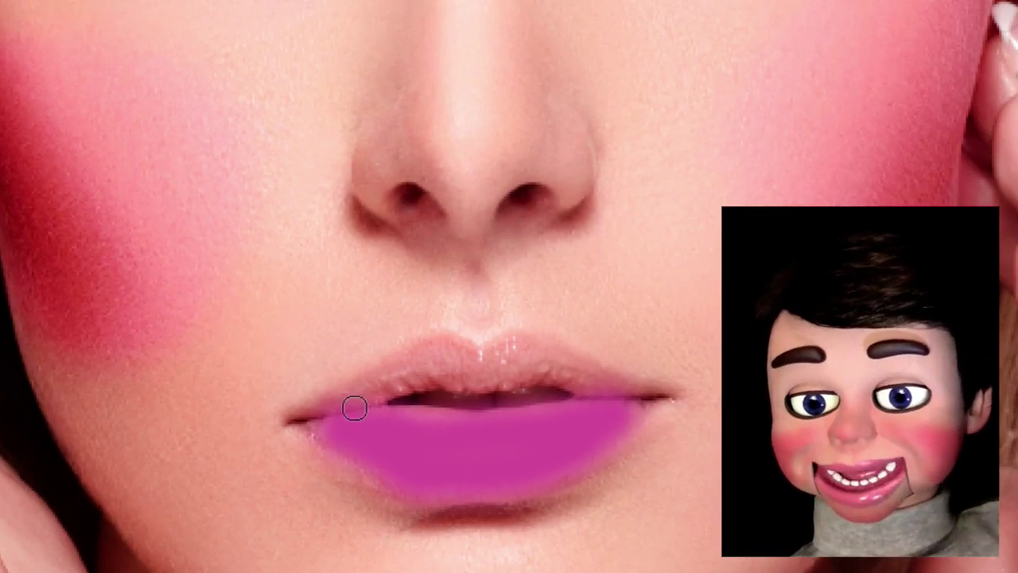
mouse_move(353, 408)
mouse_down()
mouse_move(393, 378)
mouse_move(536, 367)
mouse_move(611, 387)
mouse_move(522, 356)
mouse_move(430, 362)
mouse_up()
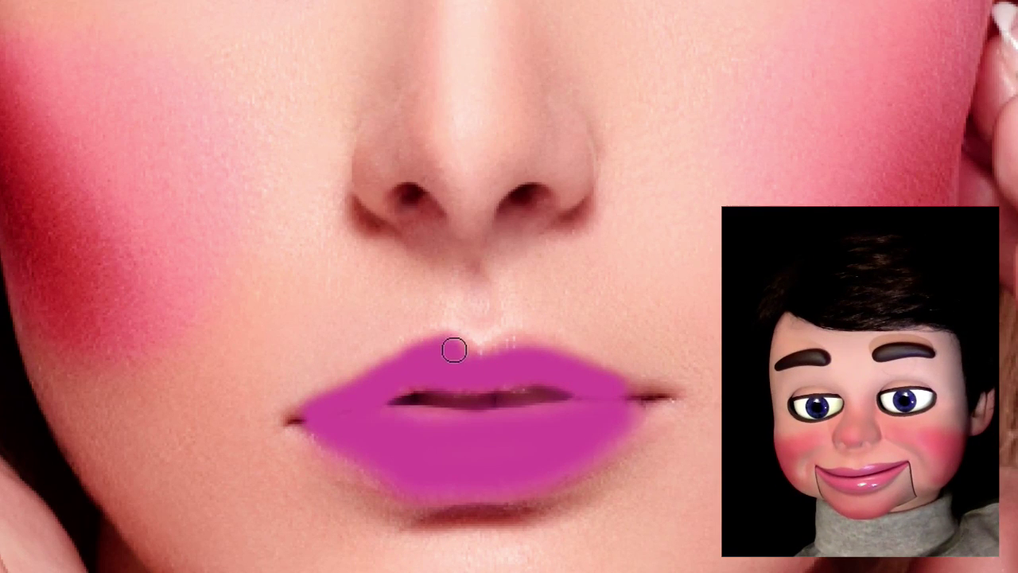
mouse_move(489, 363)
mouse_down()
mouse_move(488, 353)
mouse_move(509, 345)
mouse_move(585, 378)
mouse_up()
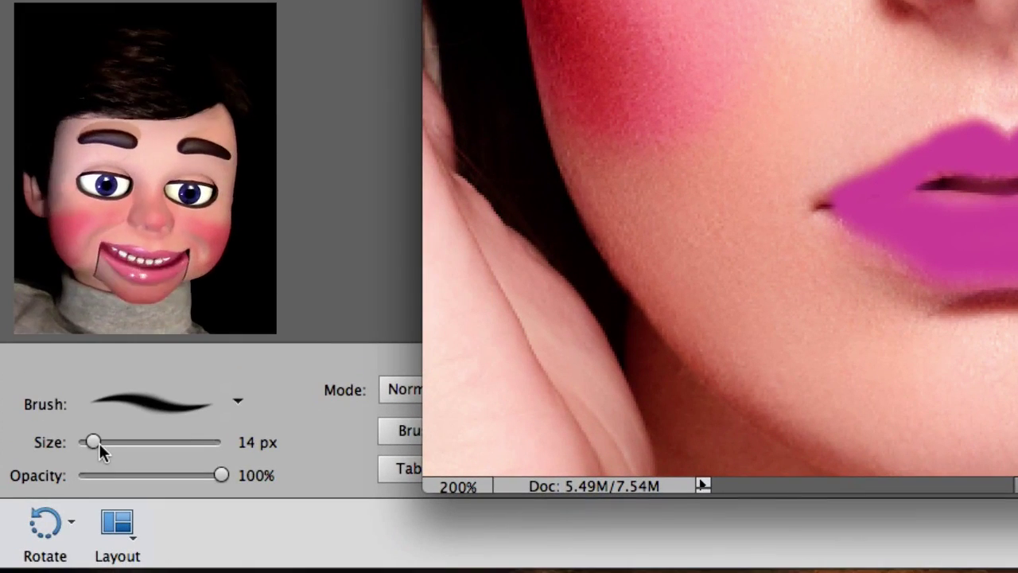
drag(93, 442, 84, 444)
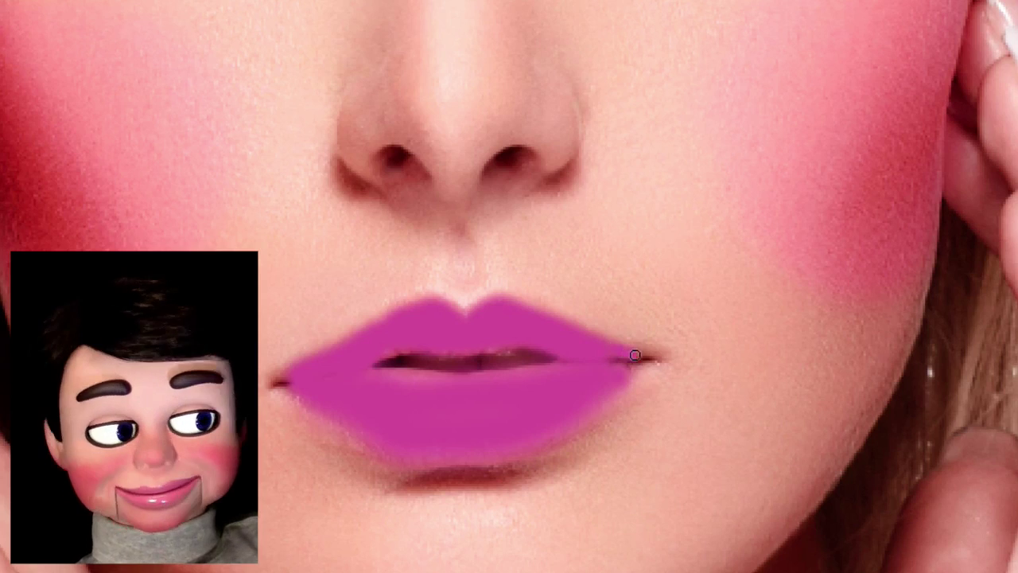
drag(606, 360, 634, 361)
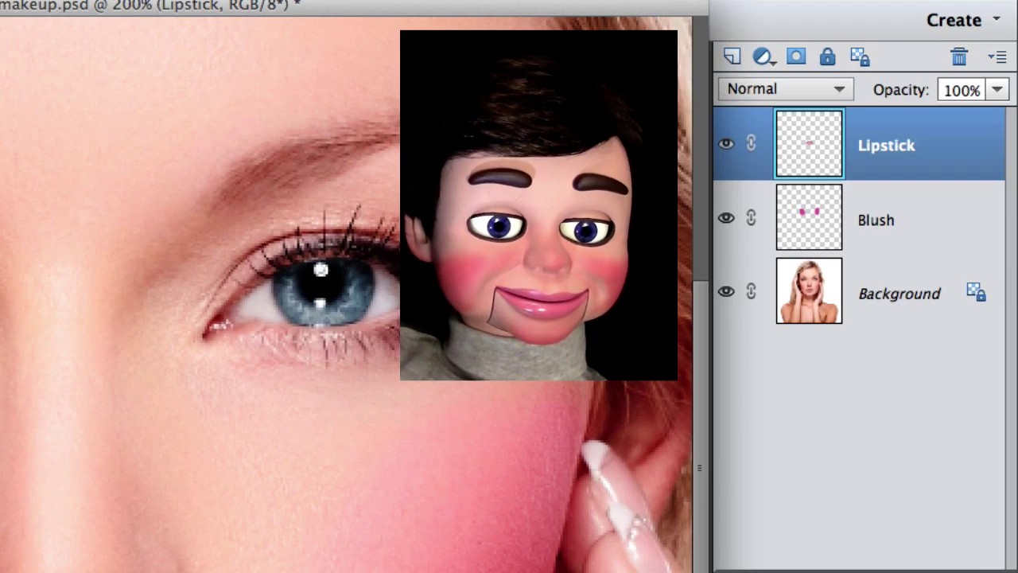
click(843, 91)
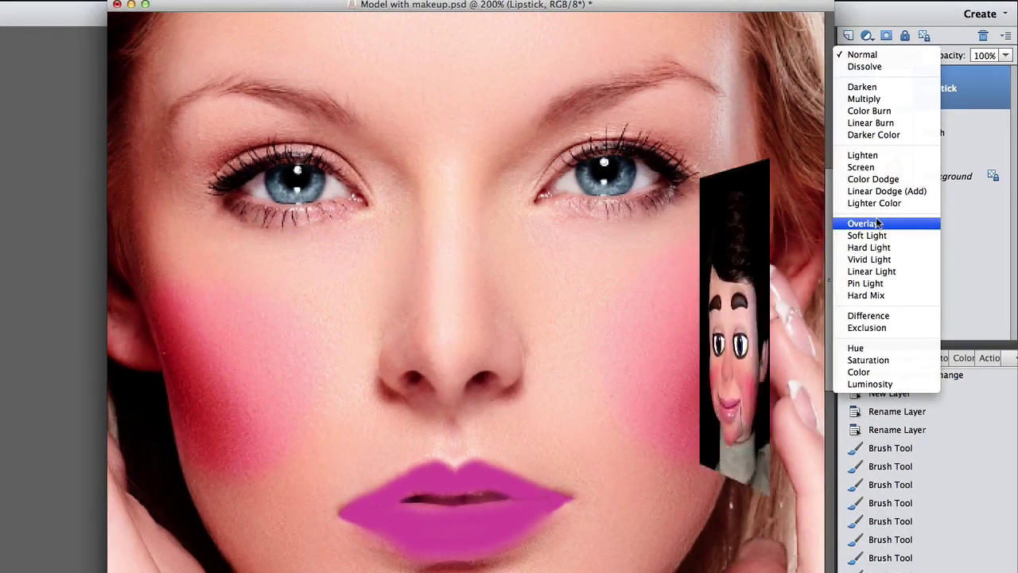
Set the Lipstick layer to Overlay and lower the Blush layer's opacity to 30%
click(827, 279)
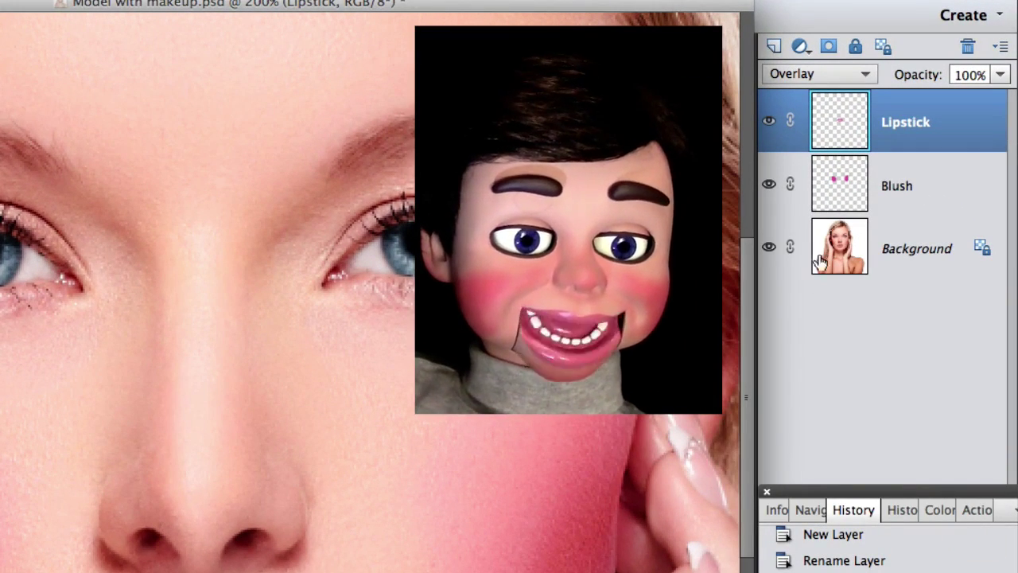
click(836, 186)
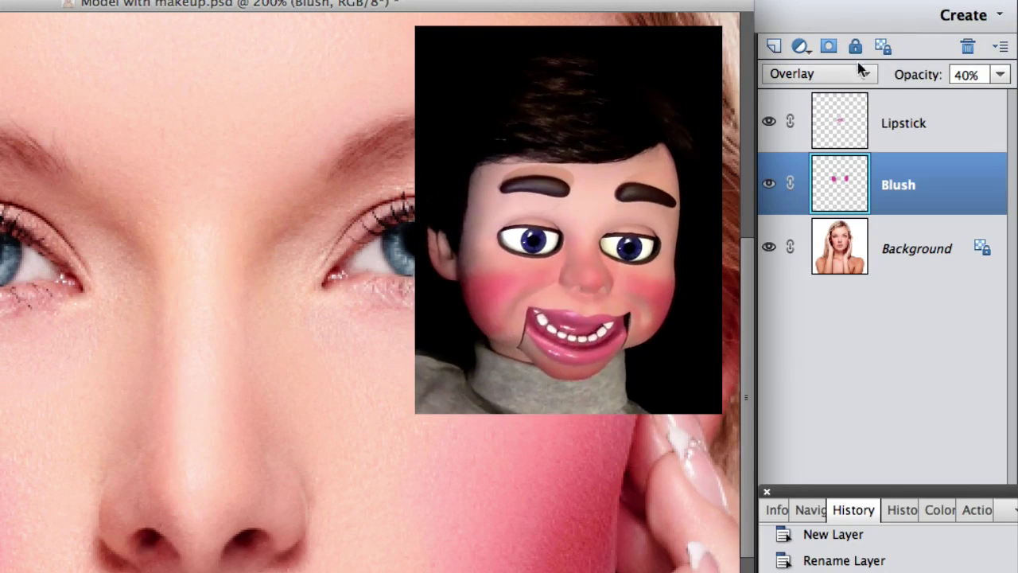
click(1000, 74)
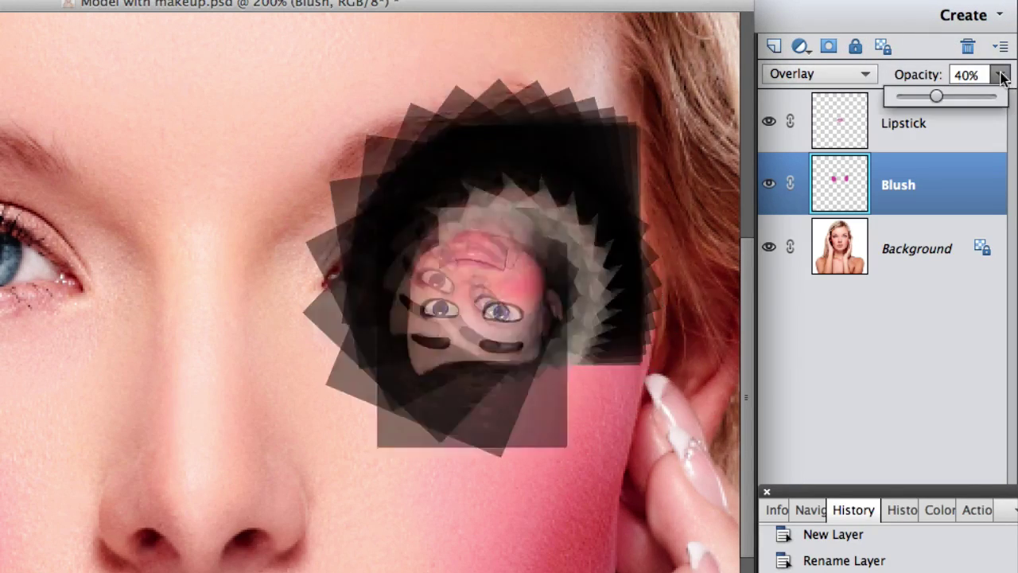
drag(937, 97, 953, 69)
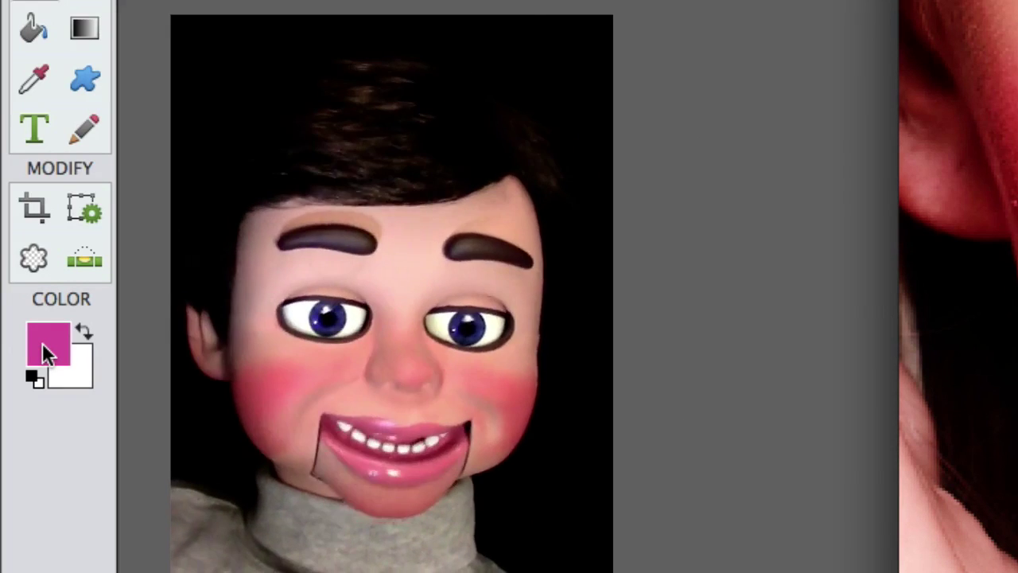
Set the foreground colour to the soft muted purple a175ca
click(43, 342)
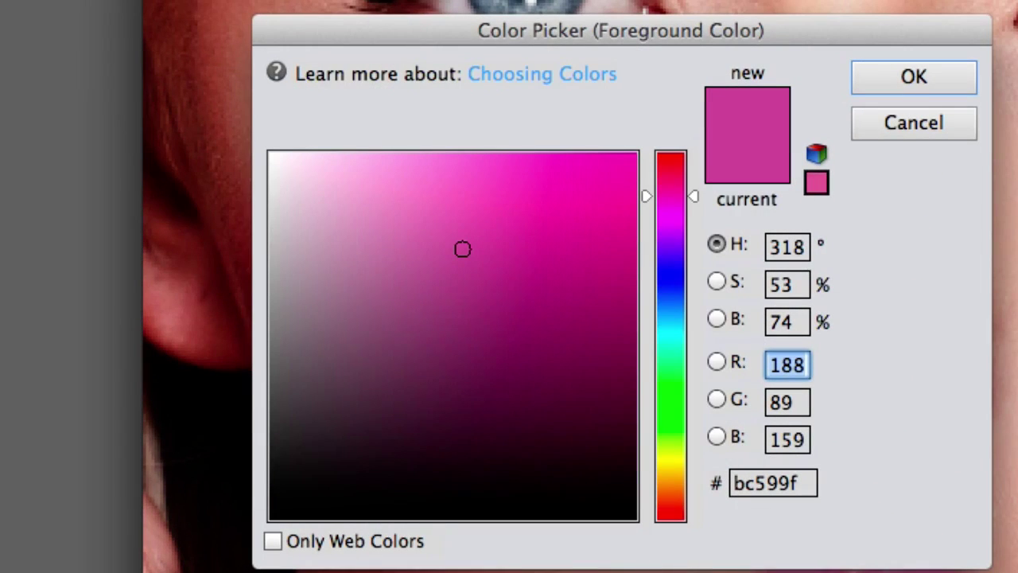
click(669, 275)
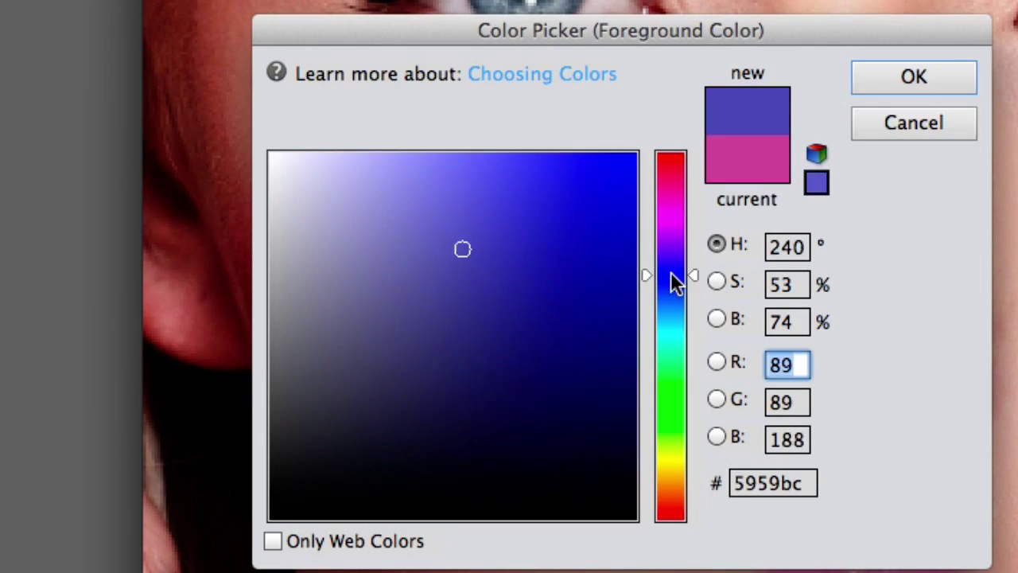
click(672, 234)
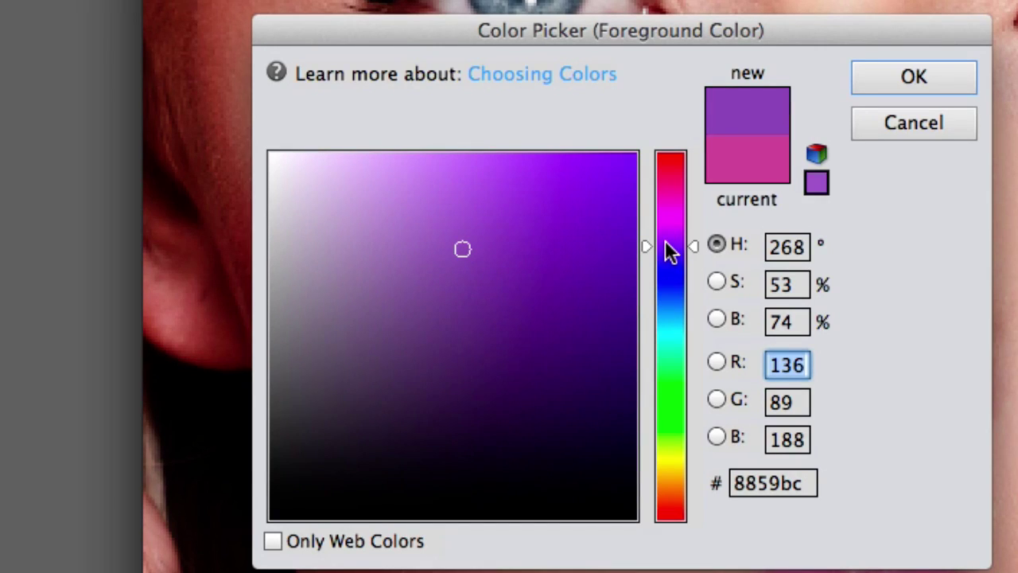
click(664, 241)
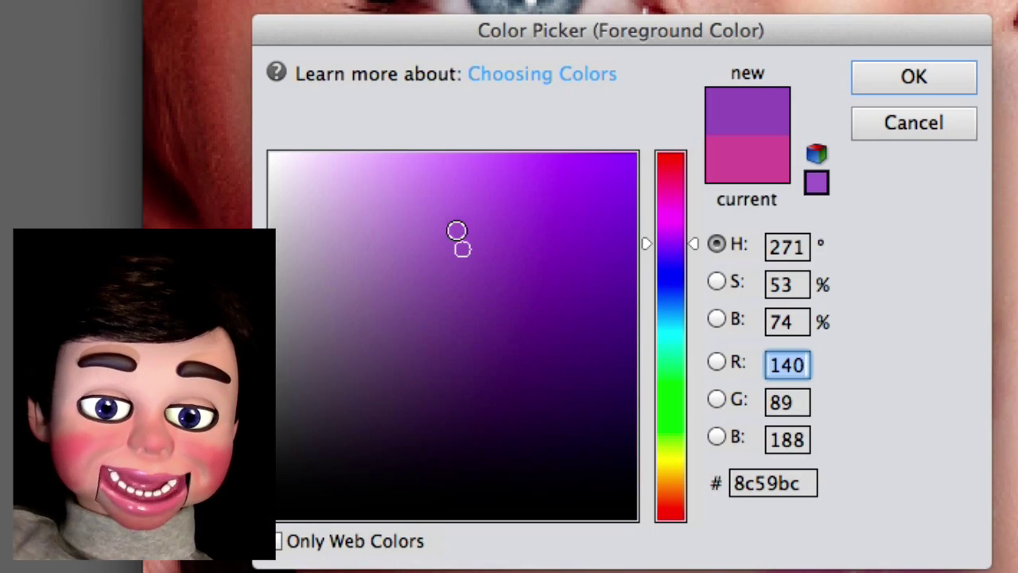
click(424, 230)
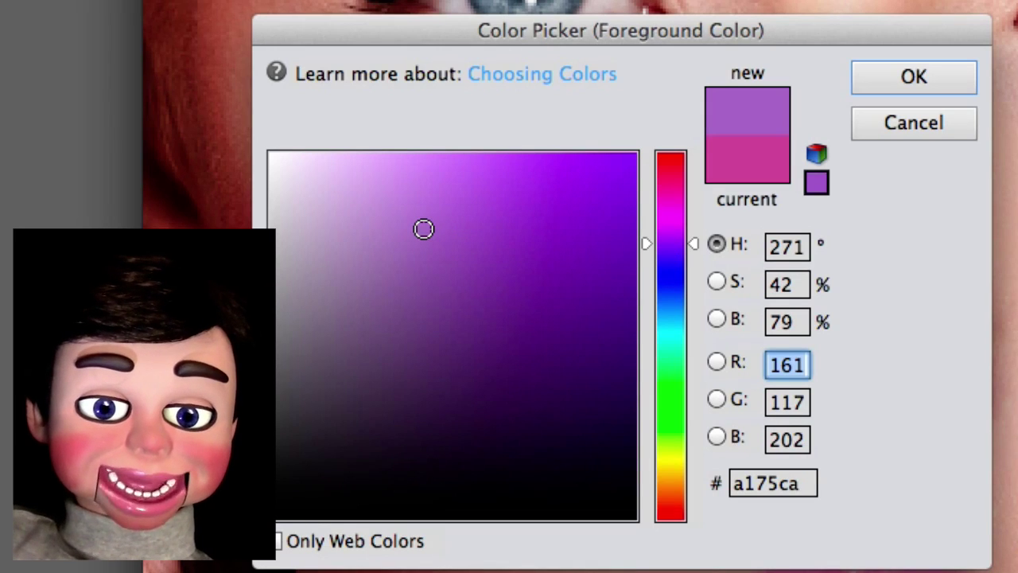
click(930, 75)
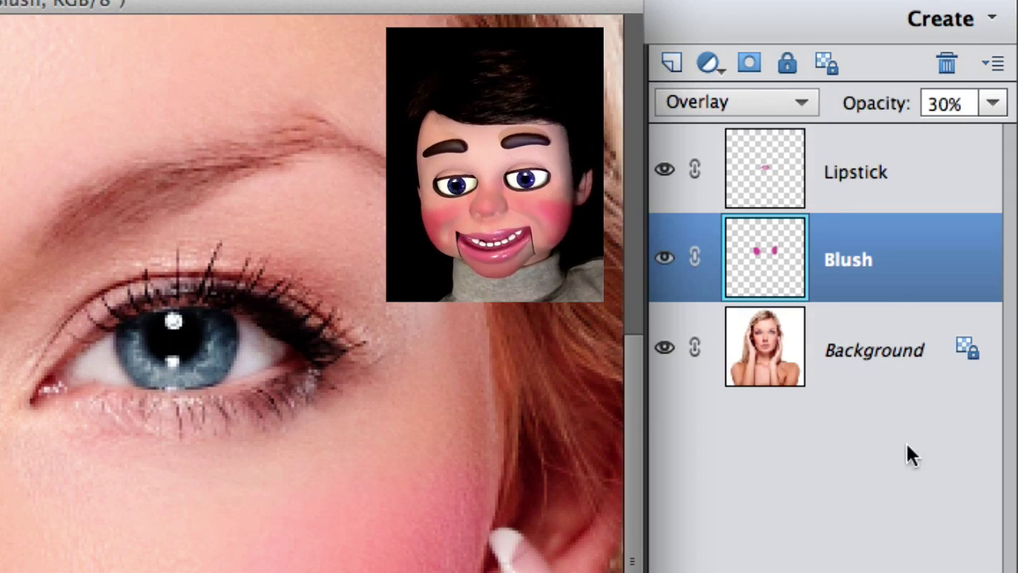
Add a new layer above Blush and name it 'eyes'
click(673, 64)
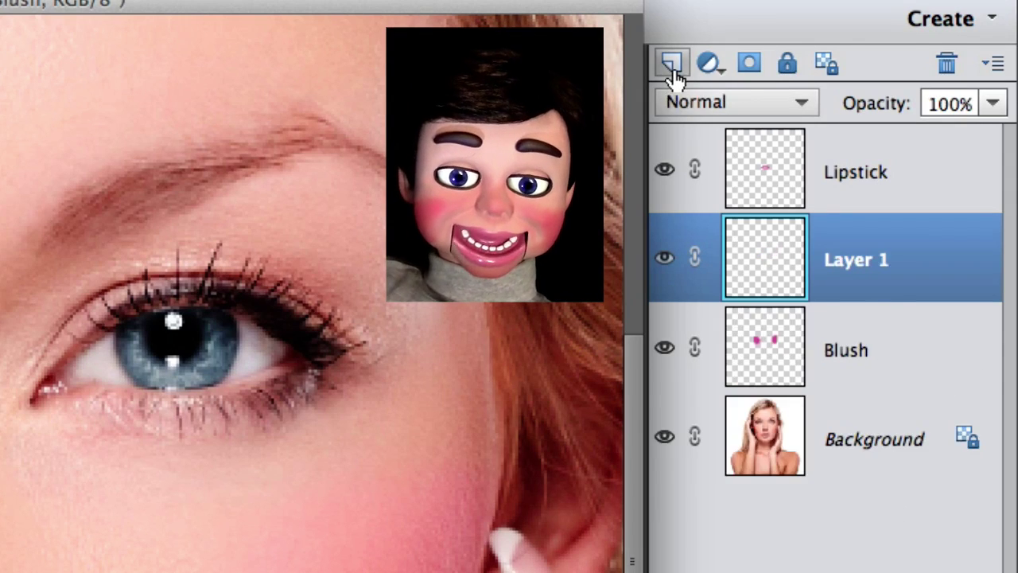
right_click(855, 268)
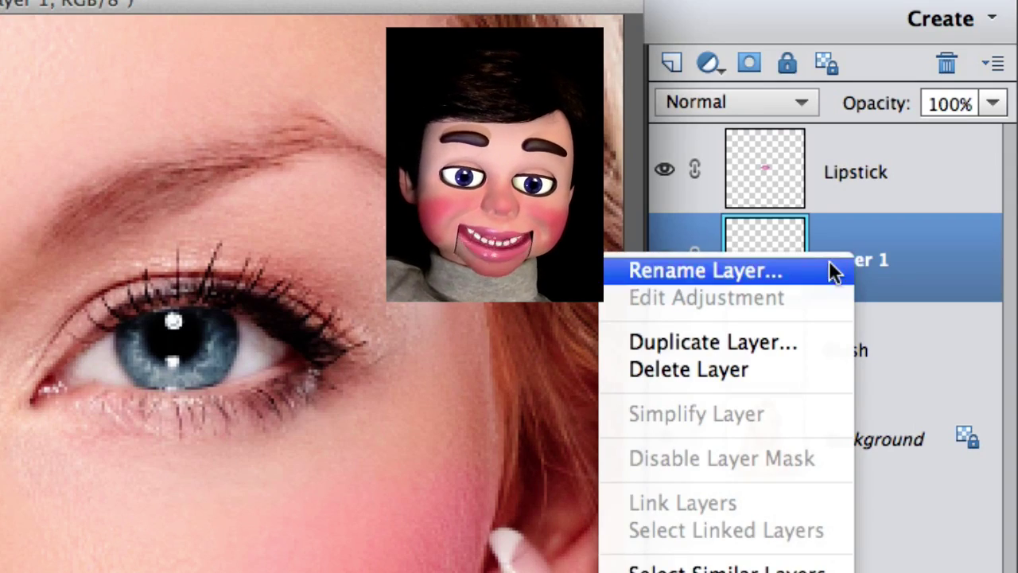
click(828, 271)
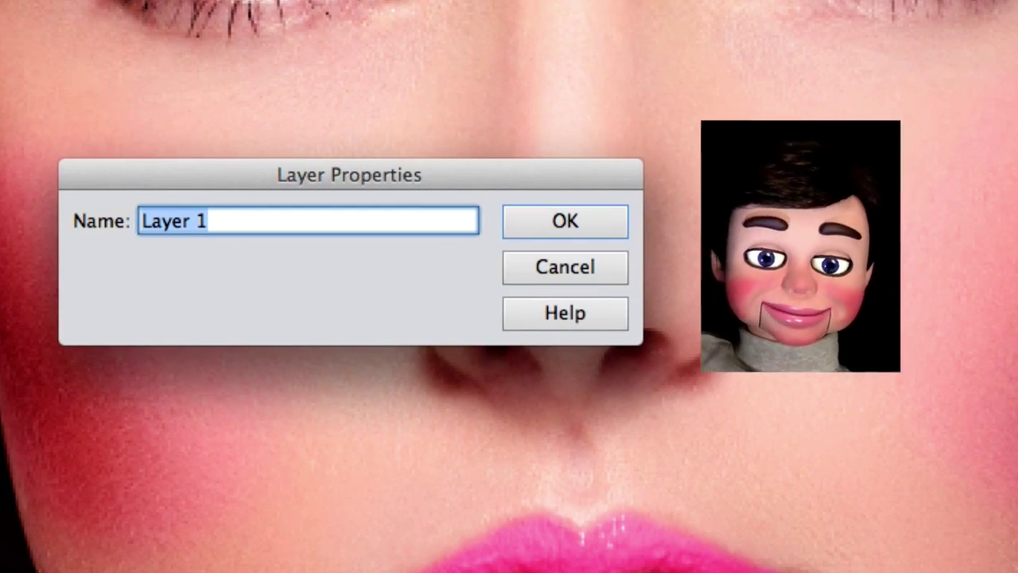
text(eyes)
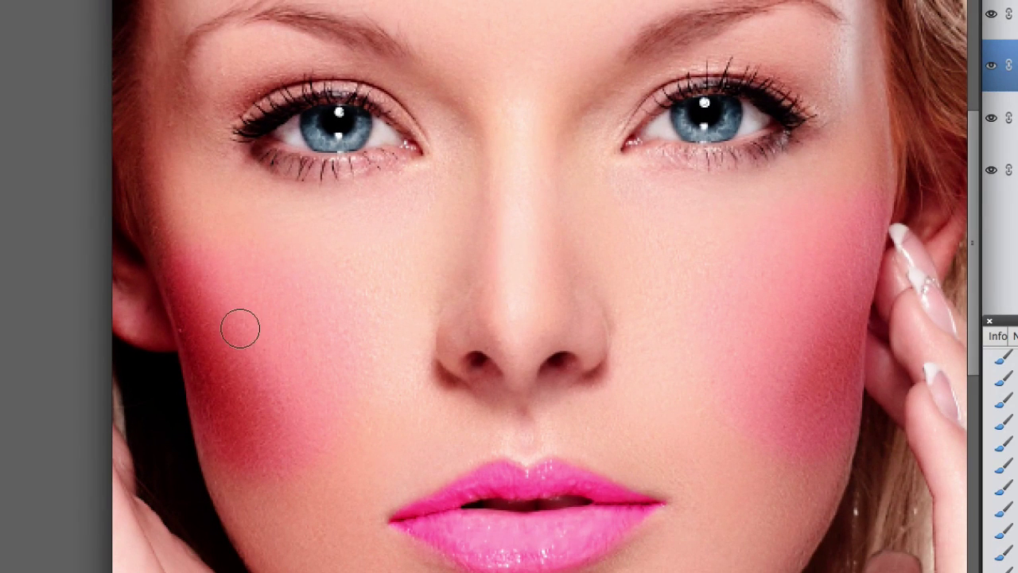
Paint purple eyeshadow over both upper eyelids
mouse_move(423, 116)
mouse_down()
mouse_move(386, 83)
mouse_move(336, 66)
mouse_move(282, 77)
mouse_move(228, 112)
mouse_move(344, 74)
mouse_move(289, 76)
mouse_move(247, 94)
mouse_move(210, 80)
mouse_move(212, 49)
mouse_move(225, 44)
mouse_move(315, 53)
mouse_move(250, 56)
mouse_up()
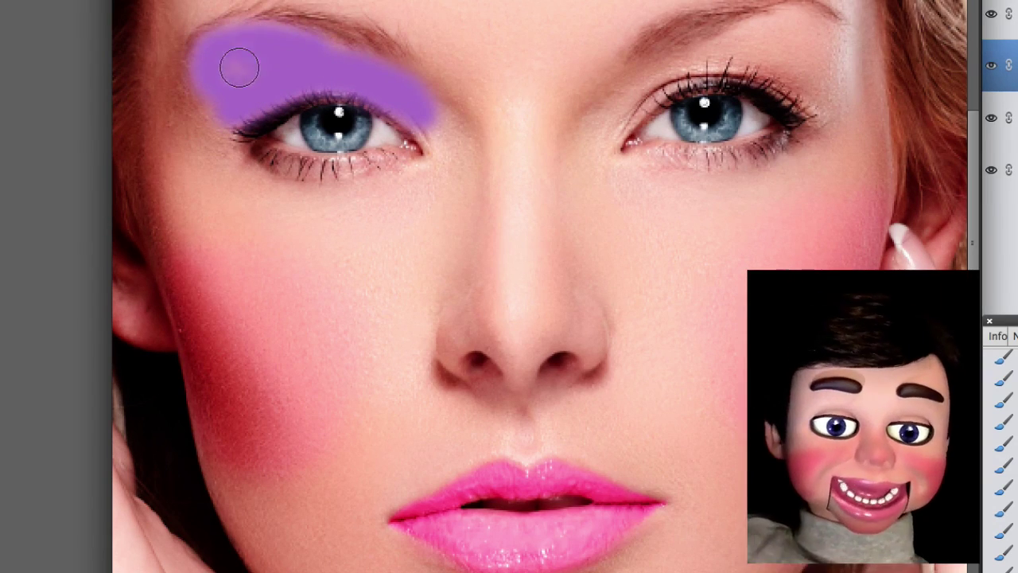
mouse_move(616, 109)
mouse_down()
mouse_move(641, 82)
mouse_move(788, 22)
mouse_move(820, 37)
mouse_move(821, 87)
mouse_move(726, 60)
mouse_move(694, 63)
mouse_move(628, 104)
mouse_move(791, 61)
mouse_up()
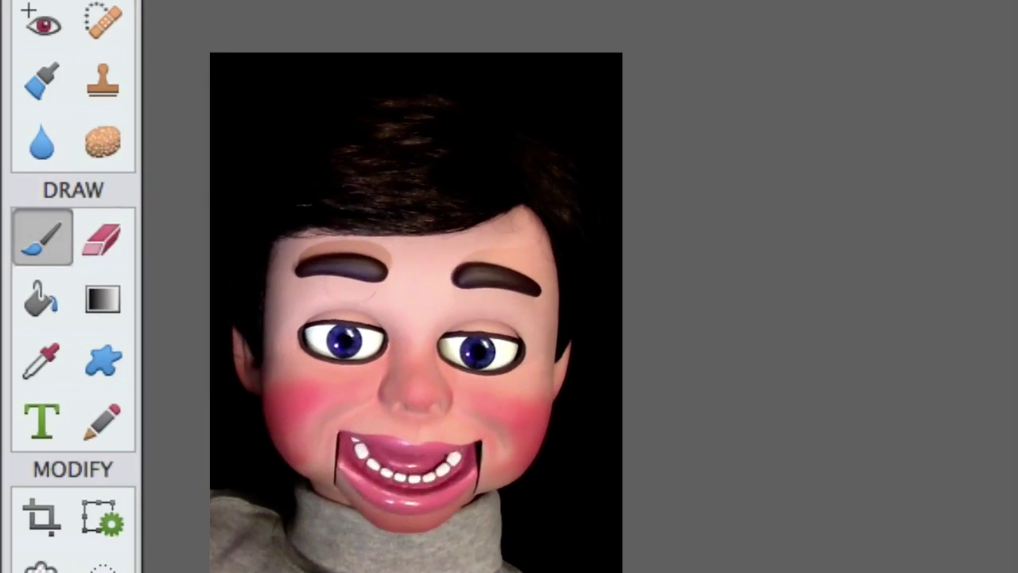
click(107, 237)
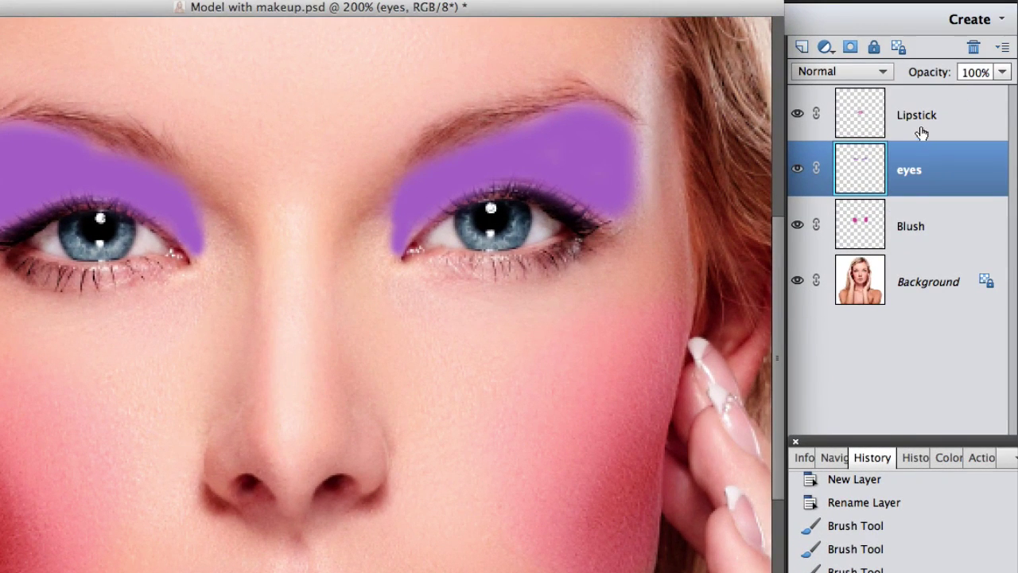
Set the eyes layer to Overlay and apply Hue/Saturation with Hue −37, Lightness −42
click(883, 71)
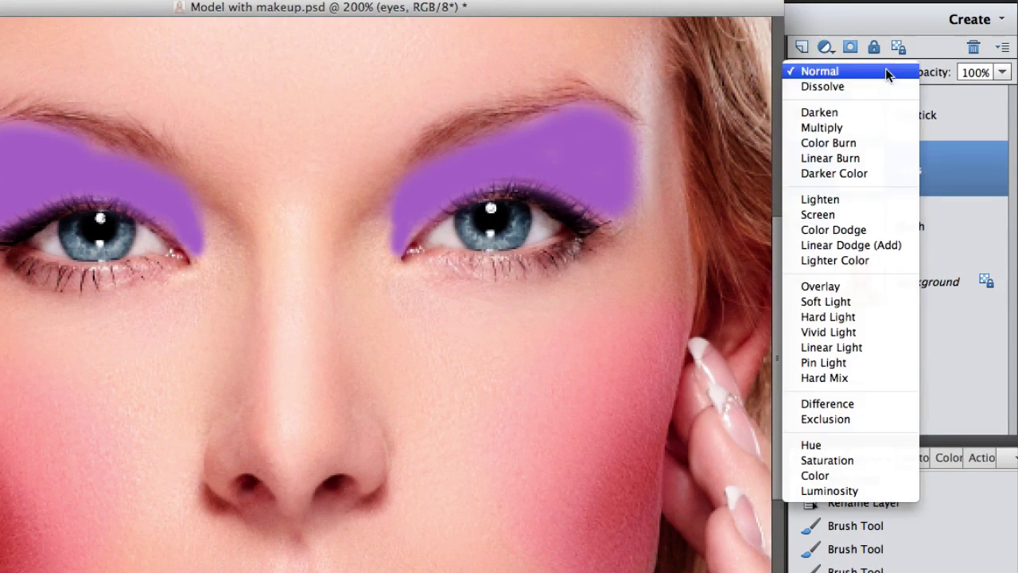
click(821, 284)
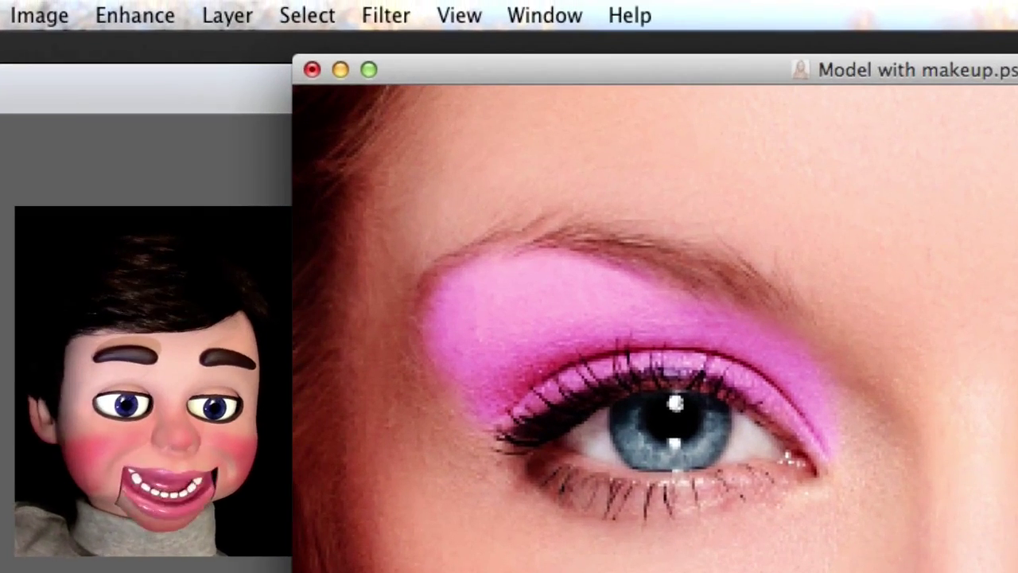
click(177, 18)
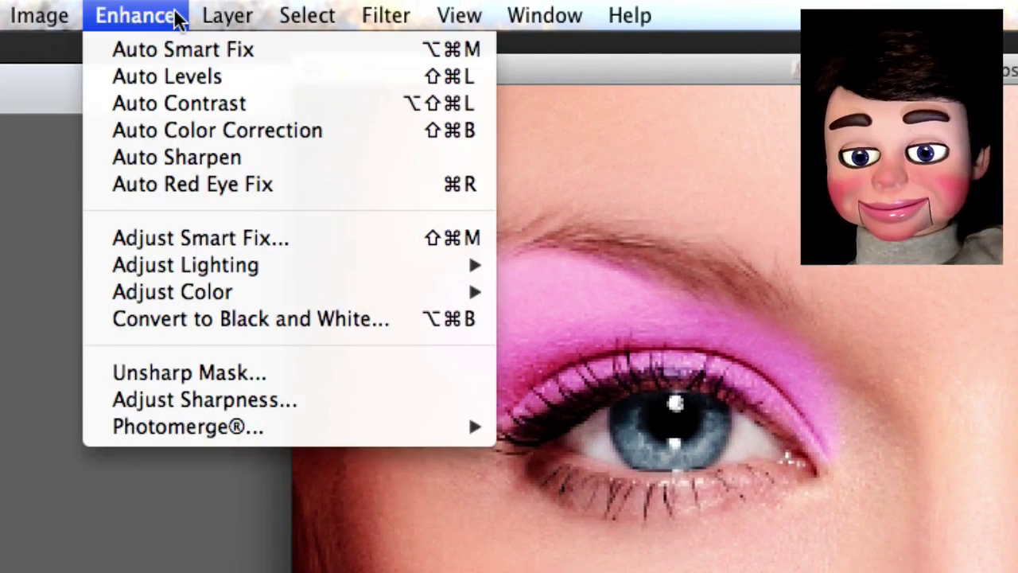
mouse_move(191, 292)
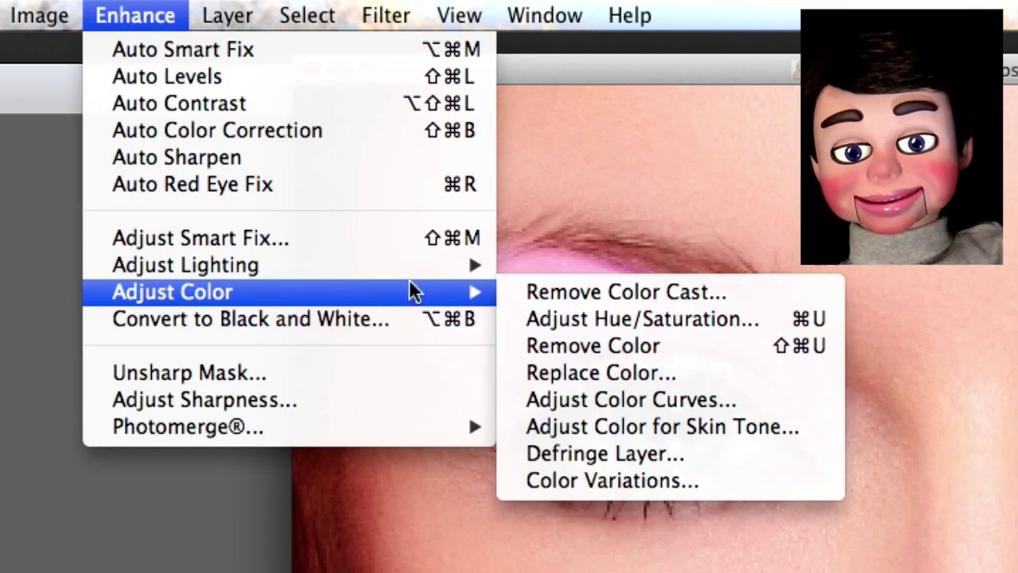
click(559, 316)
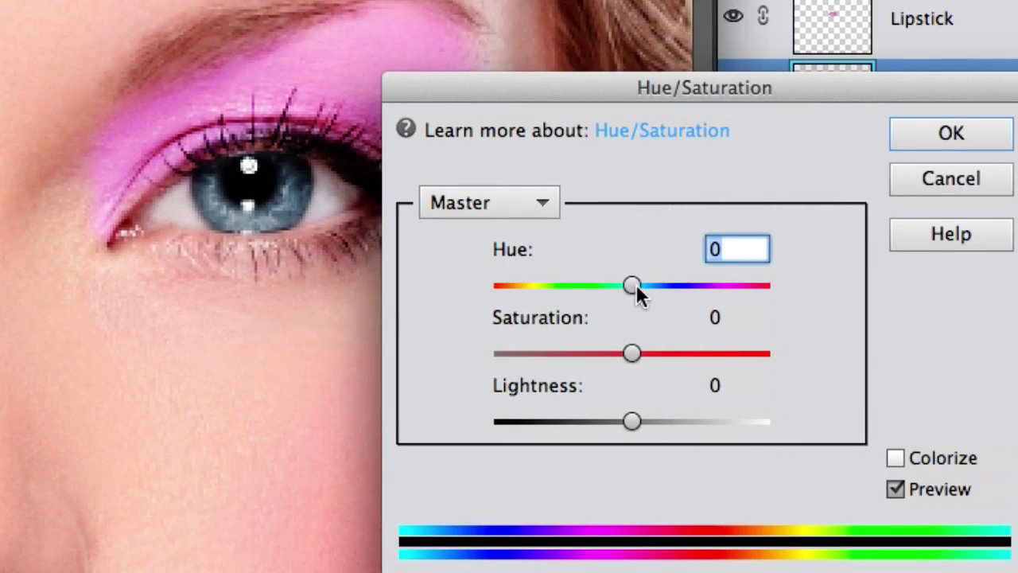
drag(636, 285, 581, 286)
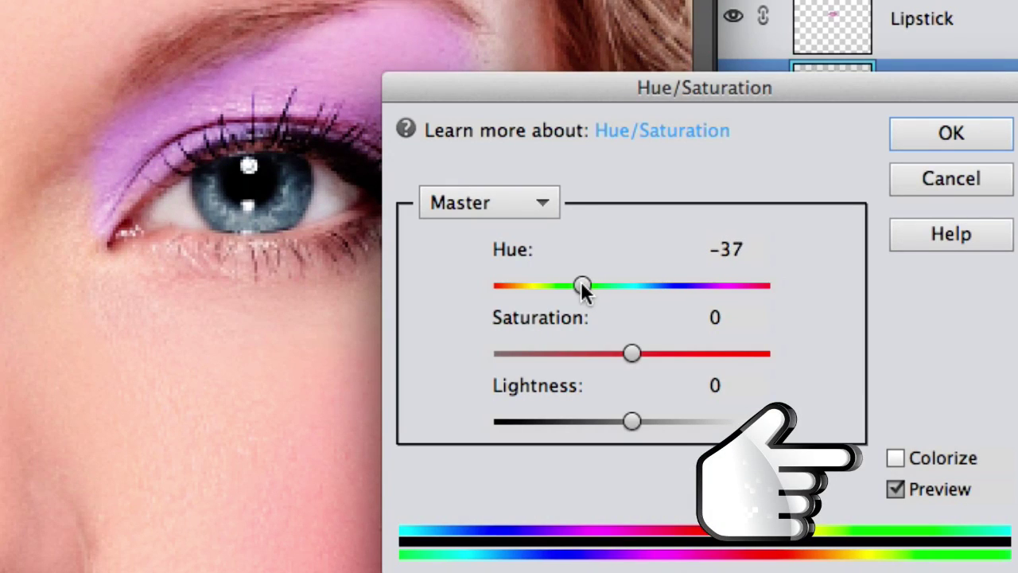
drag(629, 414, 593, 410)
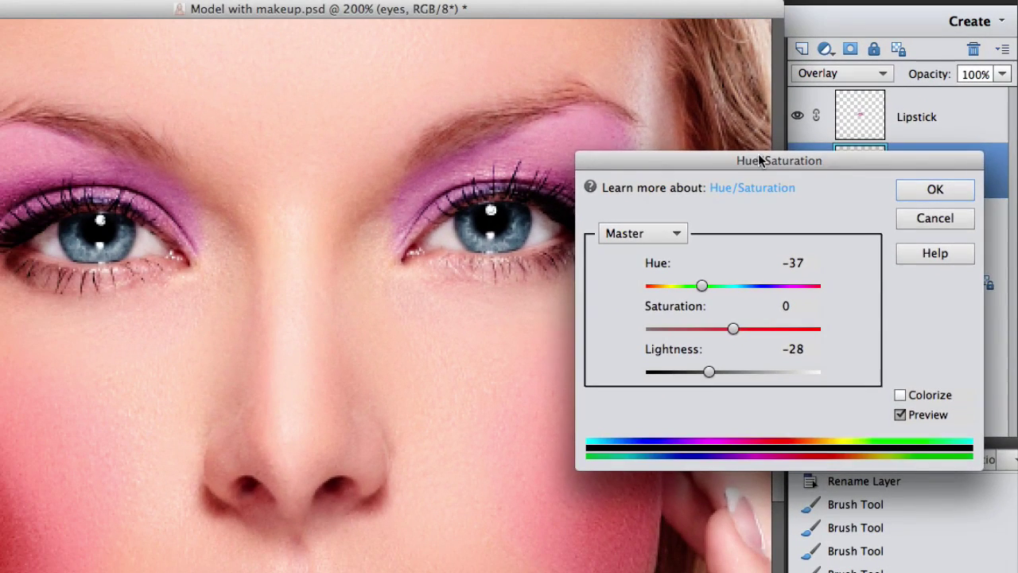
drag(760, 161, 829, 140)
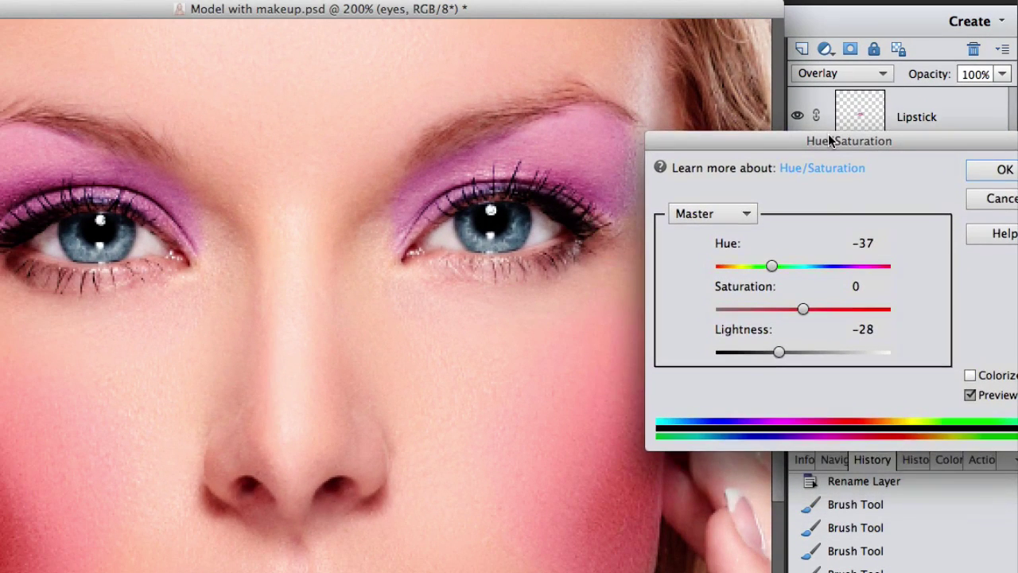
mouse_move(779, 354)
mouse_down()
mouse_move(750, 355)
mouse_move(769, 355)
mouse_up()
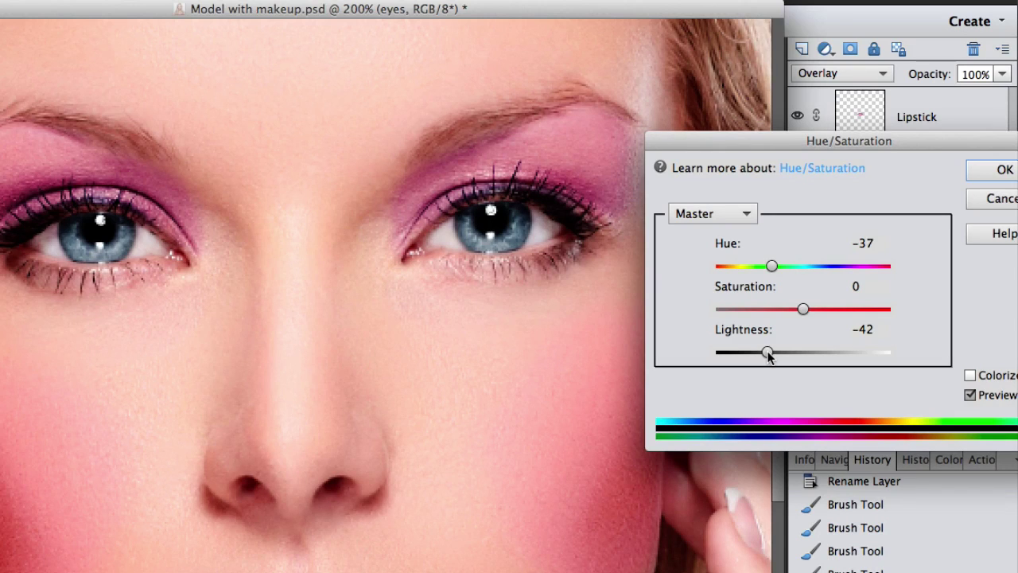
click(987, 170)
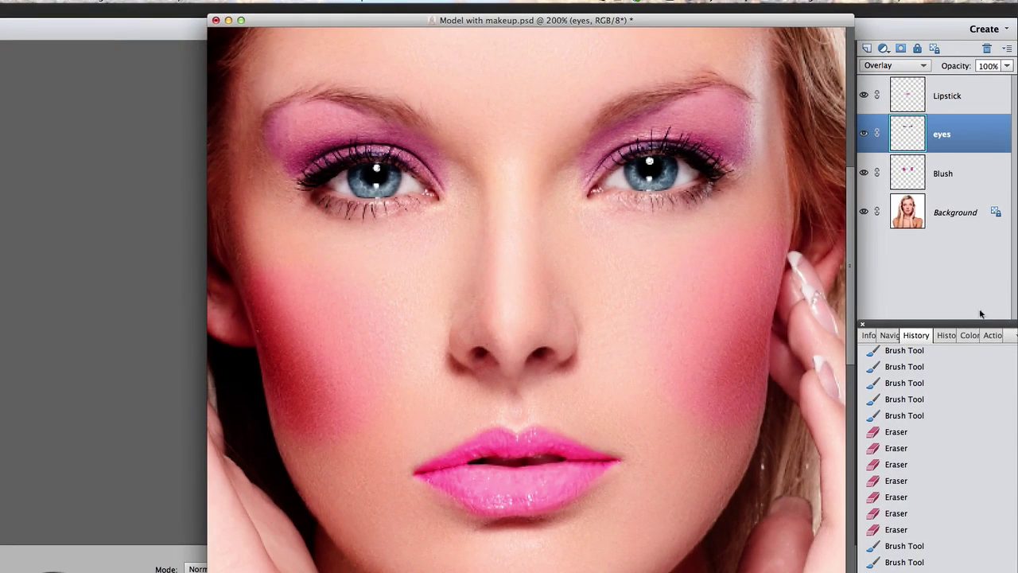